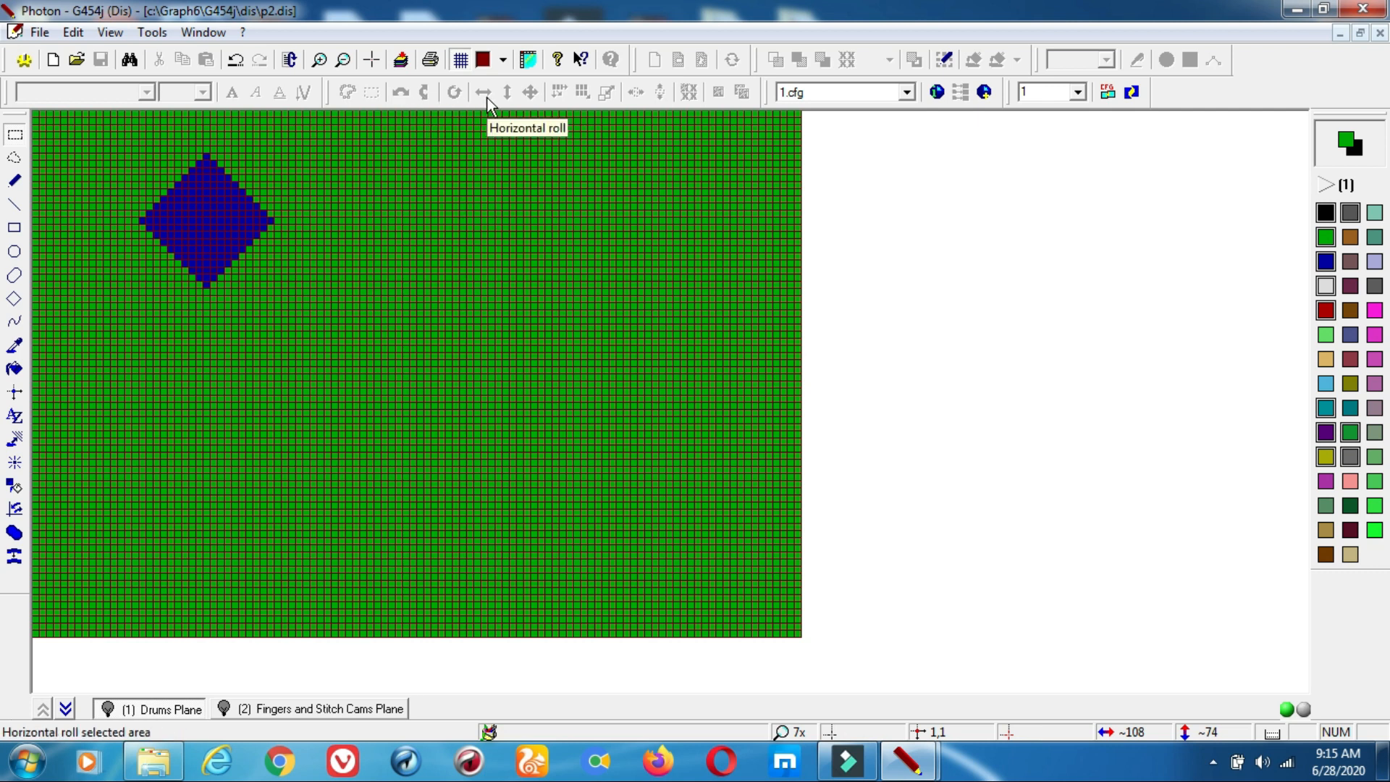
- Select a rectangular area about 25 by 23 cells around the blue diamond and narrow it to about 22 cells wide
{"action": "double_click", "coordinate": [14, 137]}
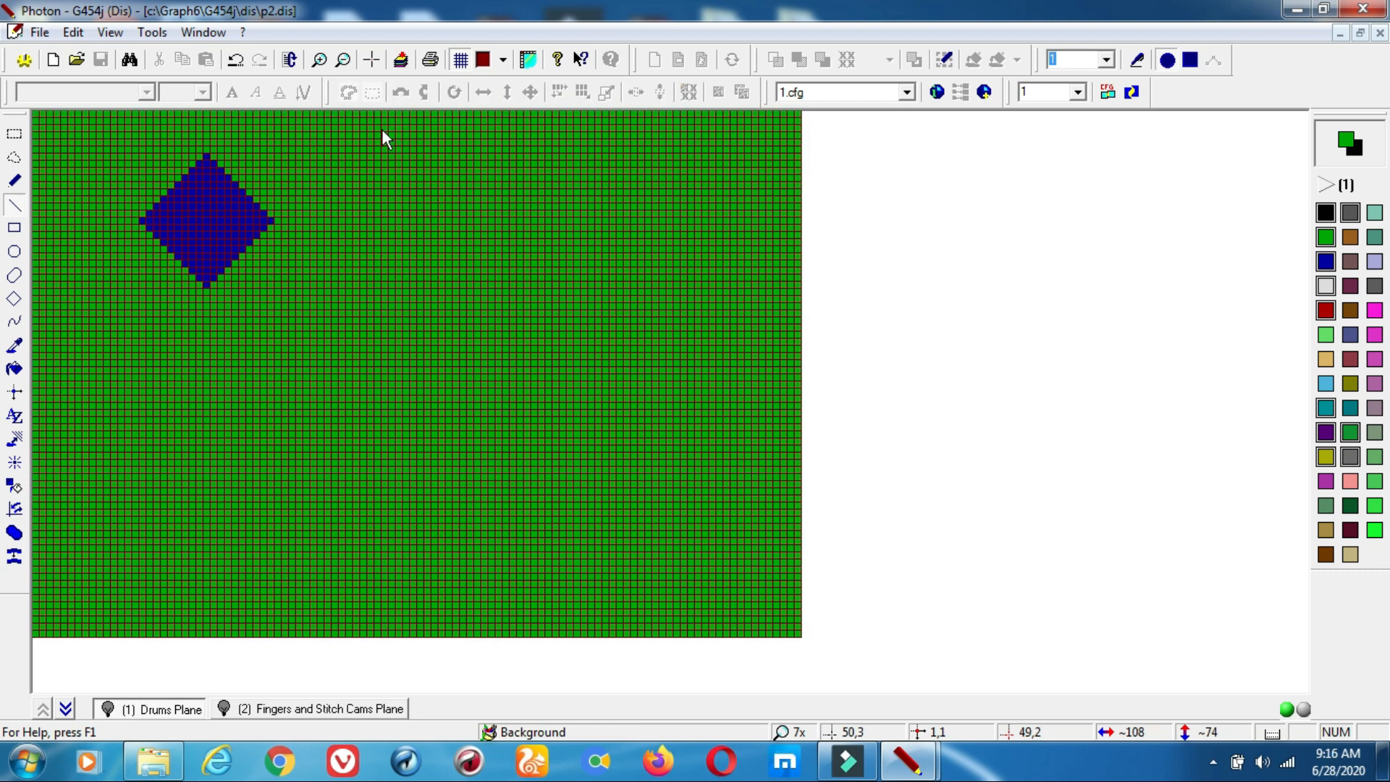
{"action": "left_click", "coordinate": [14, 156]}
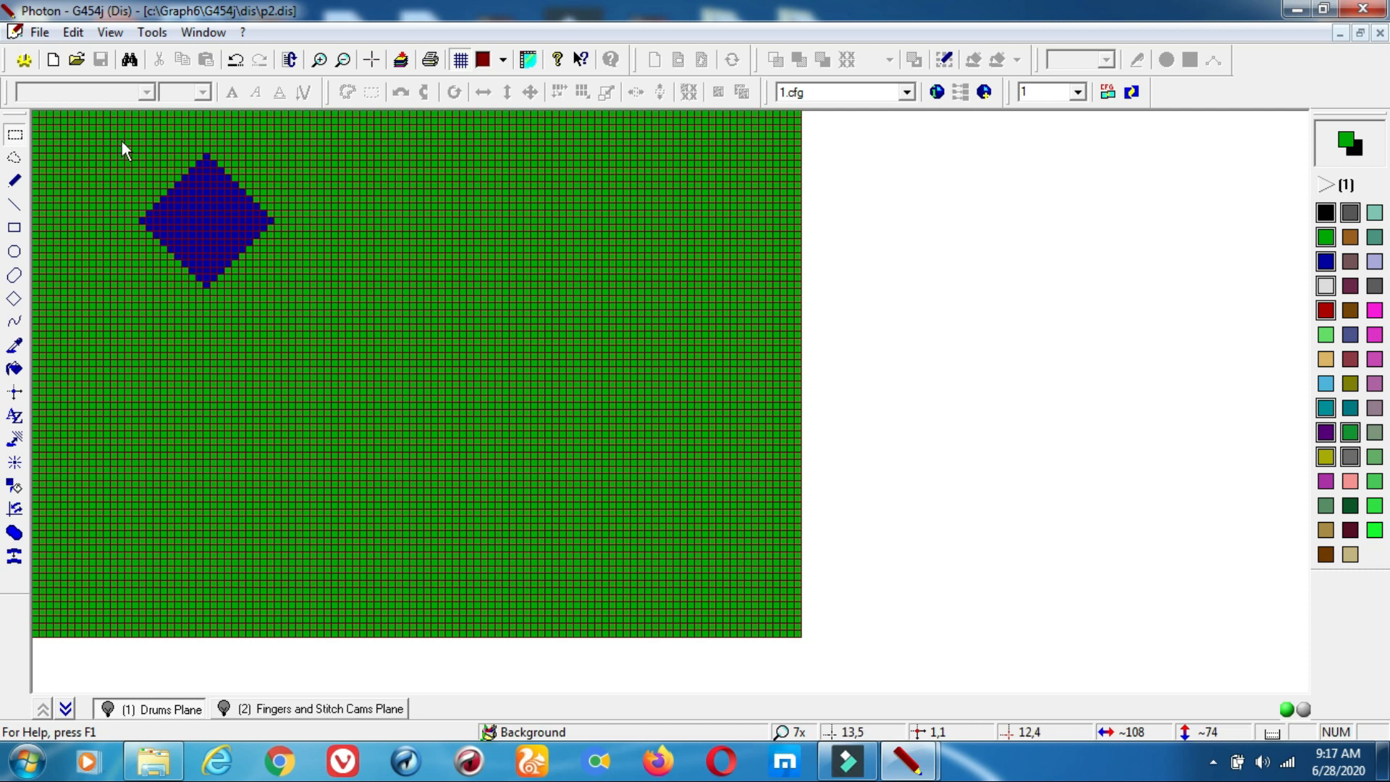
{"action": "left_click_drag", "start_coordinate": [120, 142], "coordinate": [291, 299]}
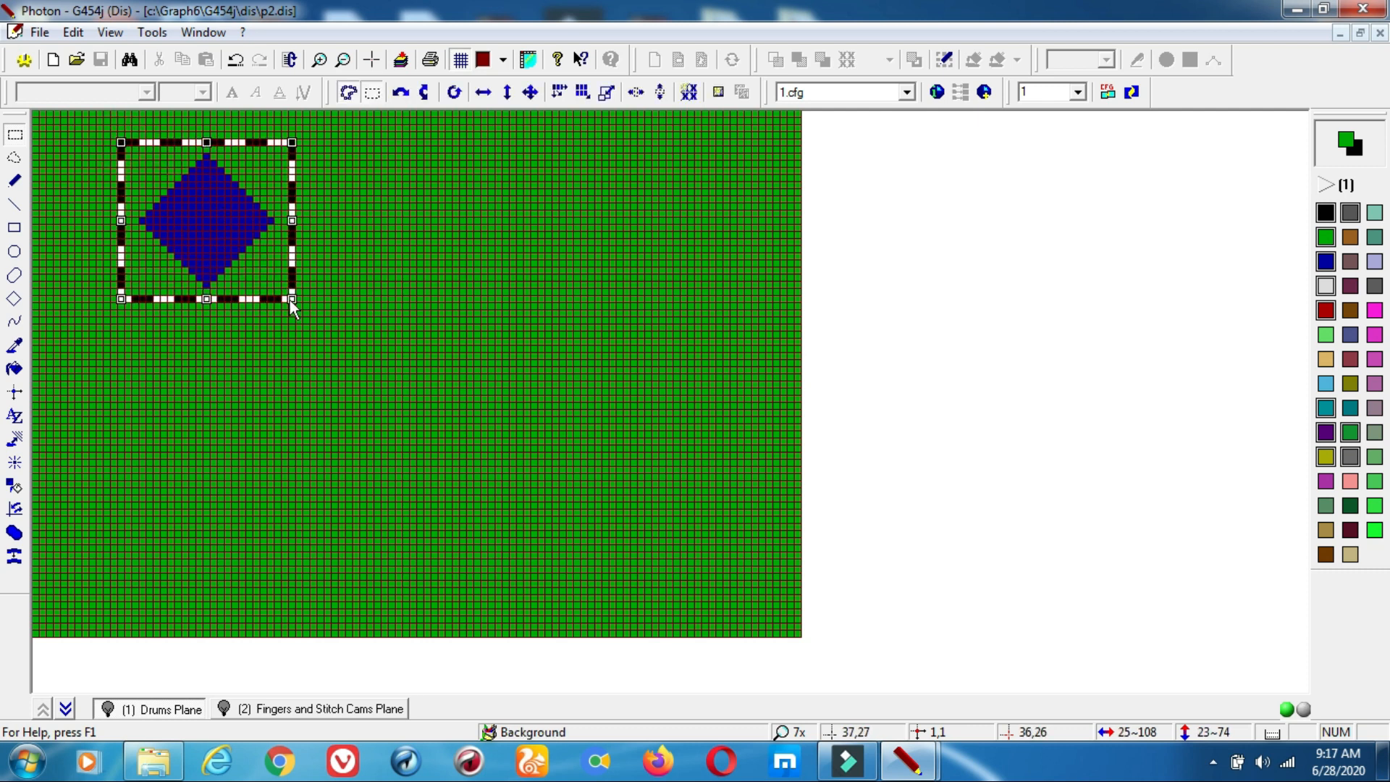
{"action": "left_click", "coordinate": [560, 98]}
{"action": "left_click_drag", "start_coordinate": [294, 298], "coordinate": [194, 299]}
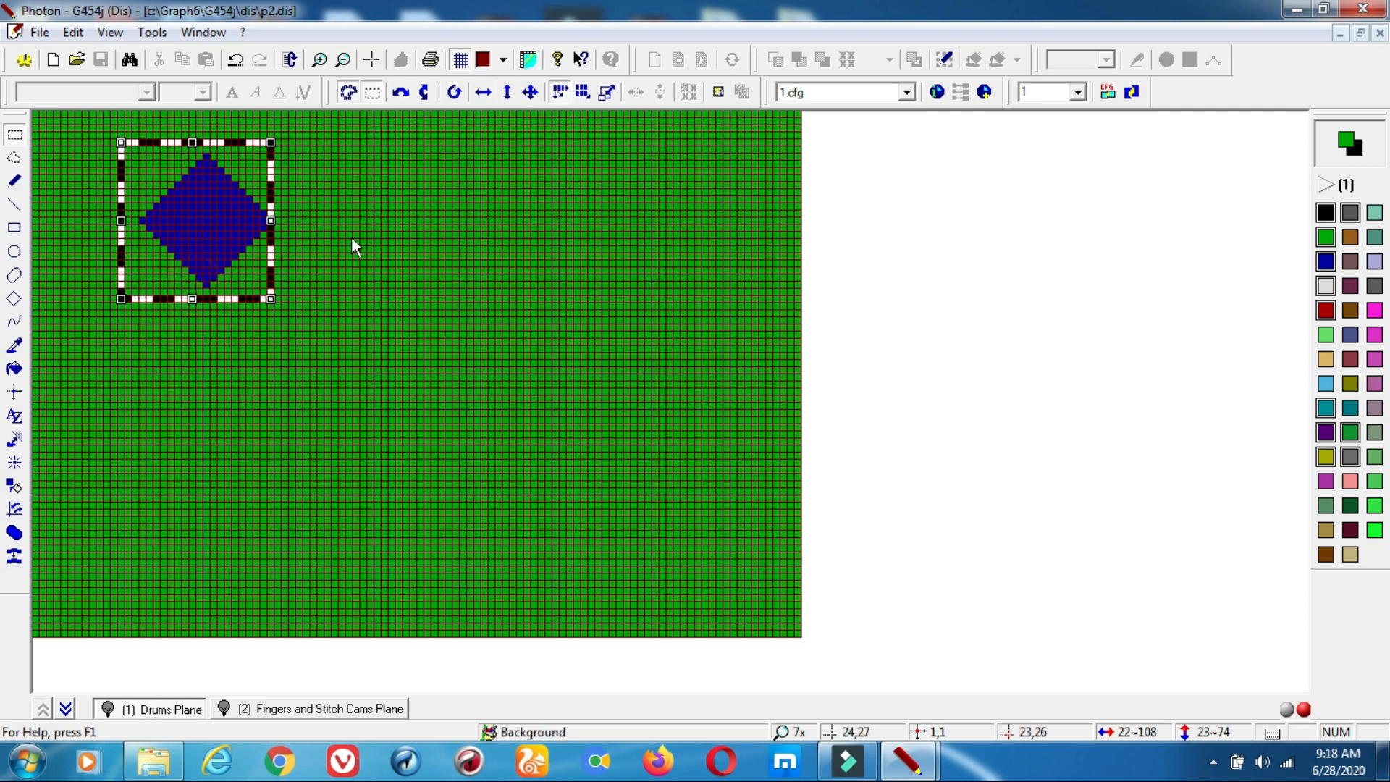
- Try repeating the selected diamond across an area about 71 by 42 cells, deselect it, and undo the repeat
{"action": "left_click", "coordinate": [582, 93]}
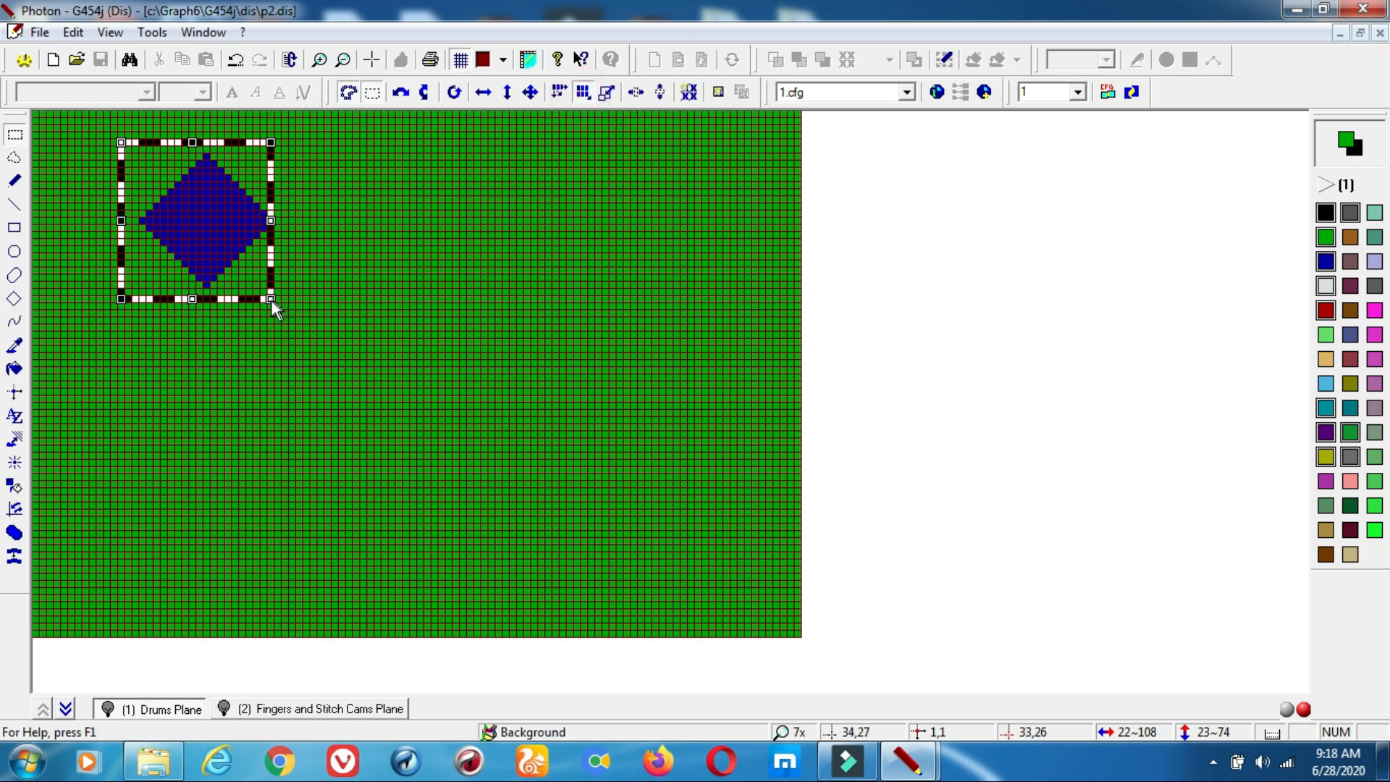
{"action": "left_click_drag", "start_coordinate": [271, 300], "coordinate": [403, 326]}
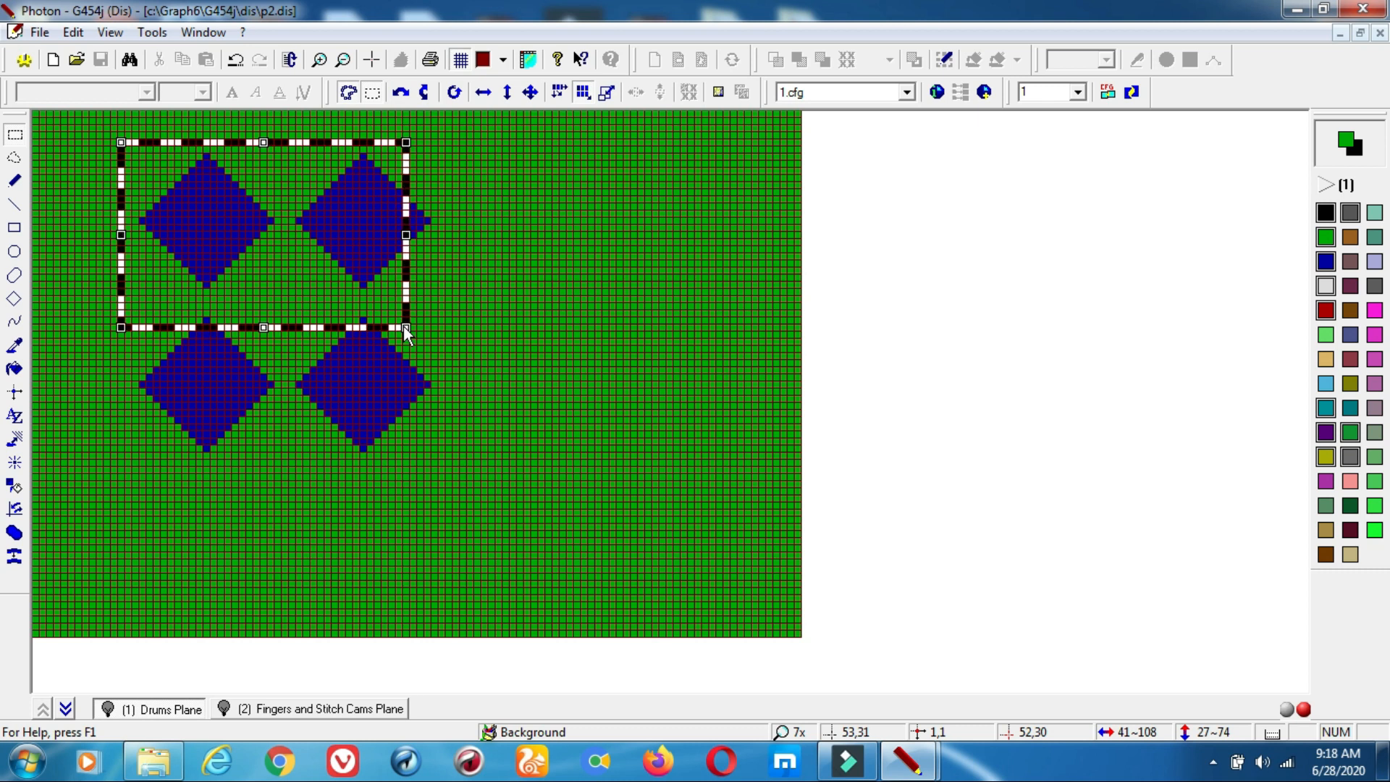
{"action": "left_click_drag", "start_coordinate": [404, 327], "coordinate": [618, 438]}
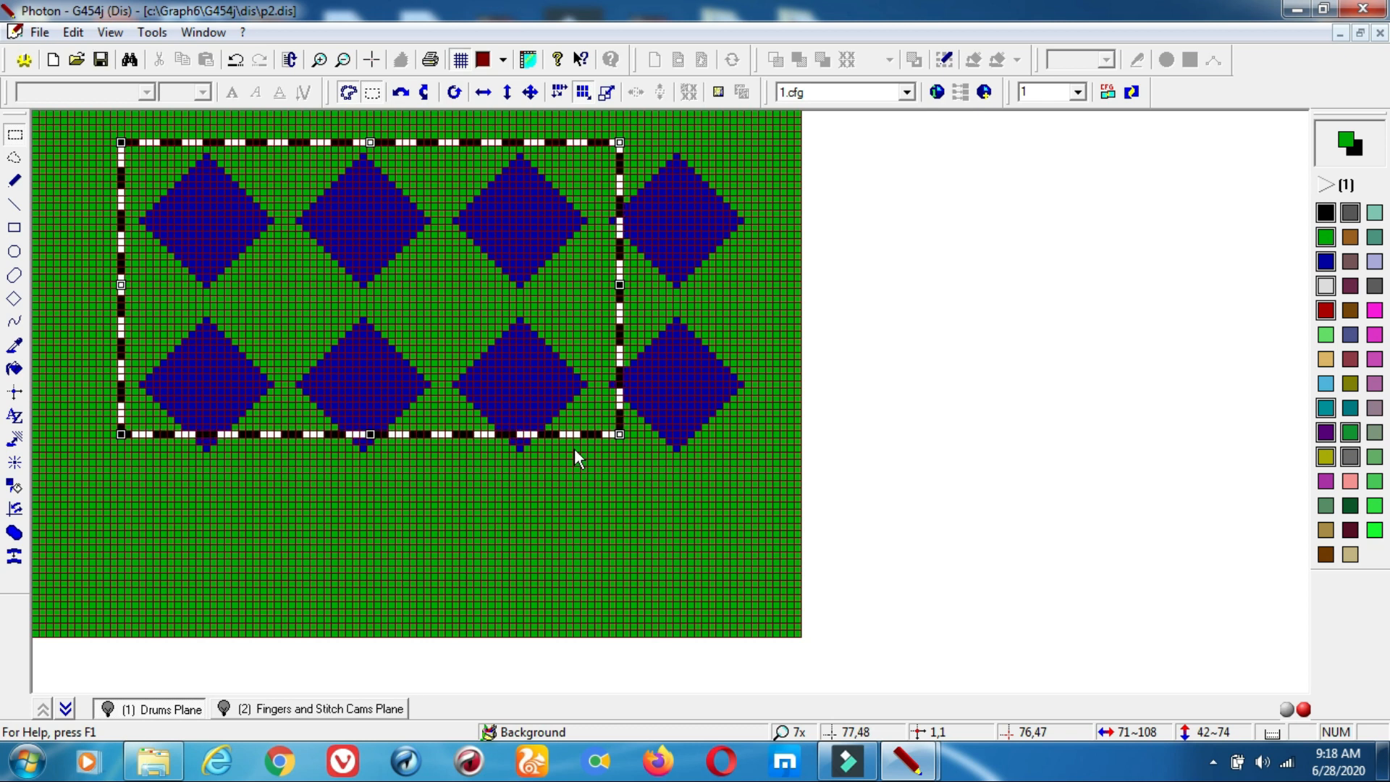
{"action": "left_click", "coordinate": [607, 443]}
{"action": "left_click", "coordinate": [107, 64]}
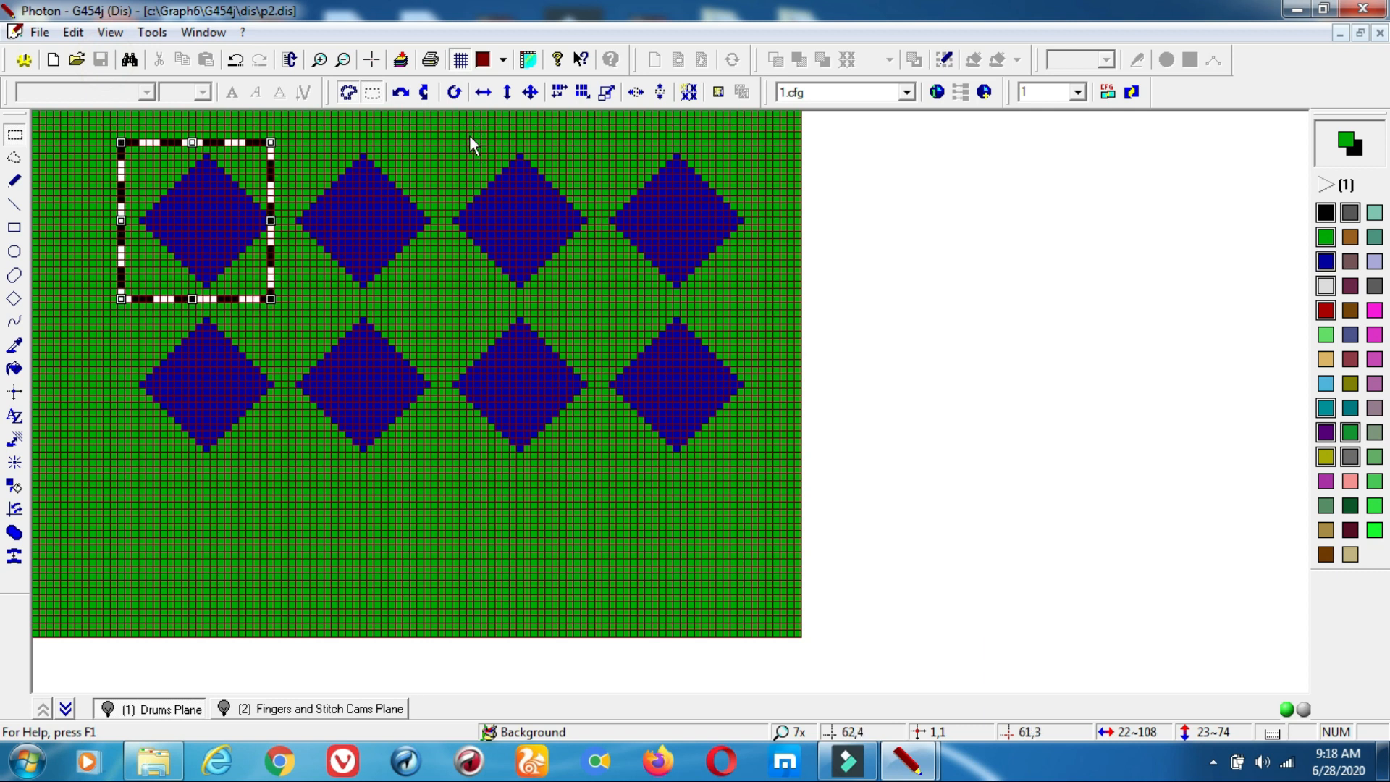
{"action": "left_click", "coordinate": [502, 120]}
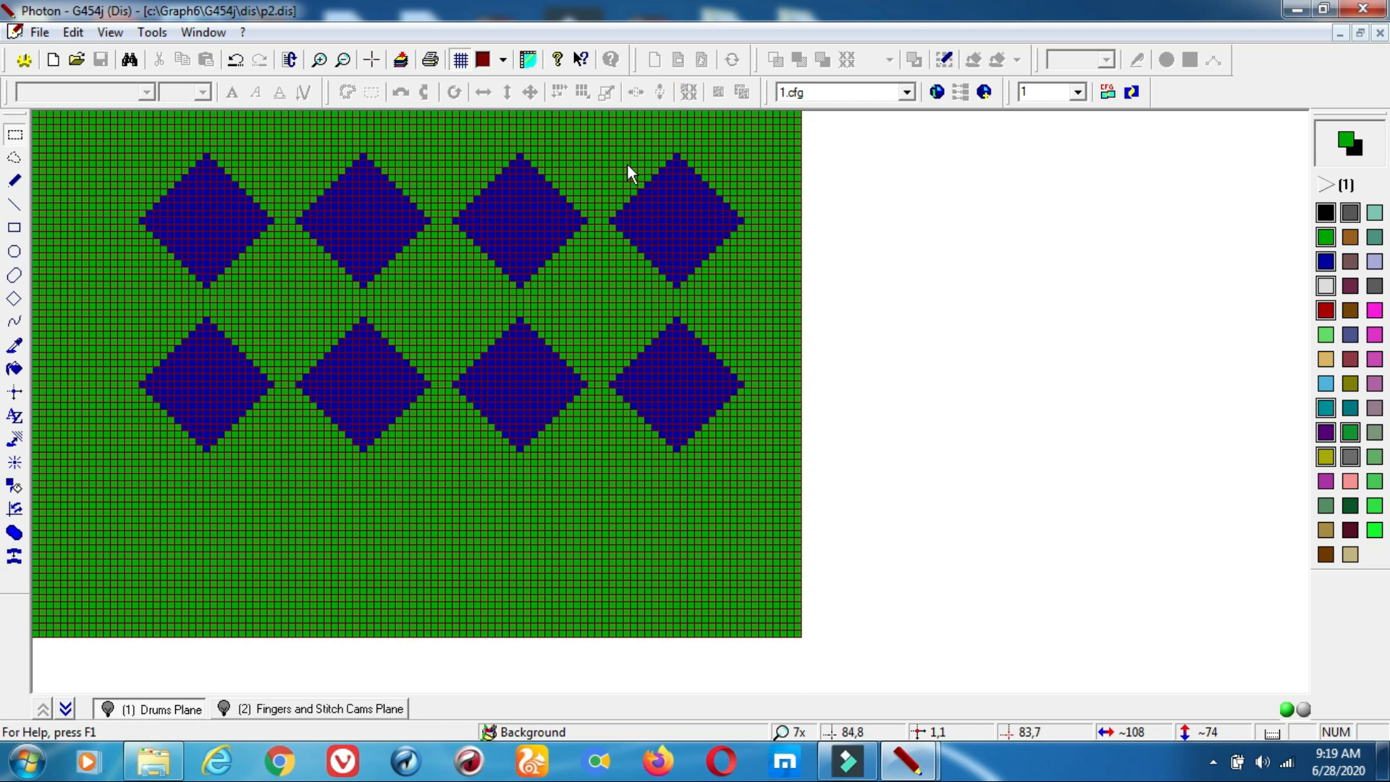
{"action": "left_click", "coordinate": [239, 61]}
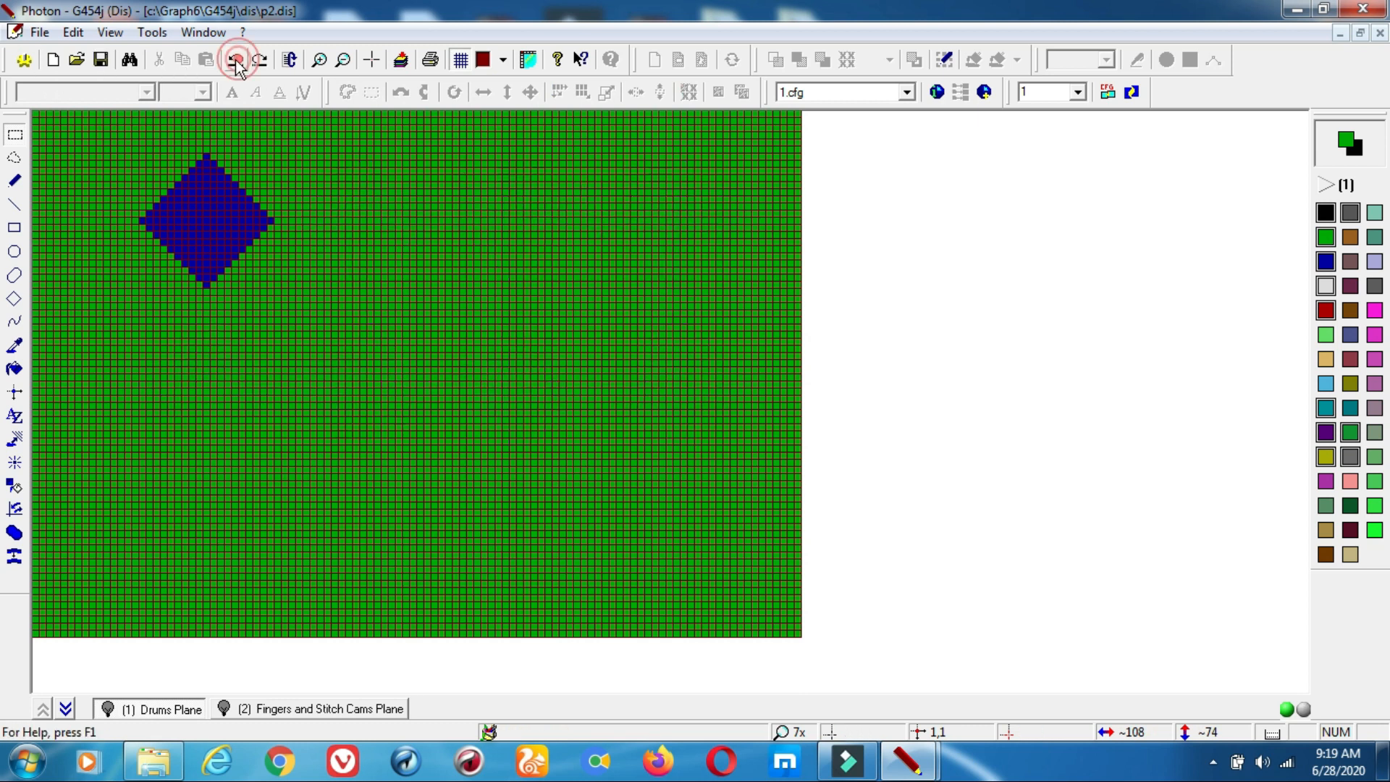
- Select the area around the blue diamond again and widen the selection to about 39 by 22 cells
{"action": "left_click_drag", "start_coordinate": [120, 142], "coordinate": [293, 298]}
{"action": "left_click", "coordinate": [606, 94]}
{"action": "mouse_move", "coordinate": [292, 303]}
{"action": "left_mouse_down"}
{"action": "mouse_move", "coordinate": [442, 448]}
{"action": "mouse_move", "coordinate": [638, 575]}
{"action": "mouse_move", "coordinate": [653, 601]}
{"action": "mouse_move", "coordinate": [403, 302]}
{"action": "mouse_move", "coordinate": [292, 299]}
{"action": "left_mouse_up"}
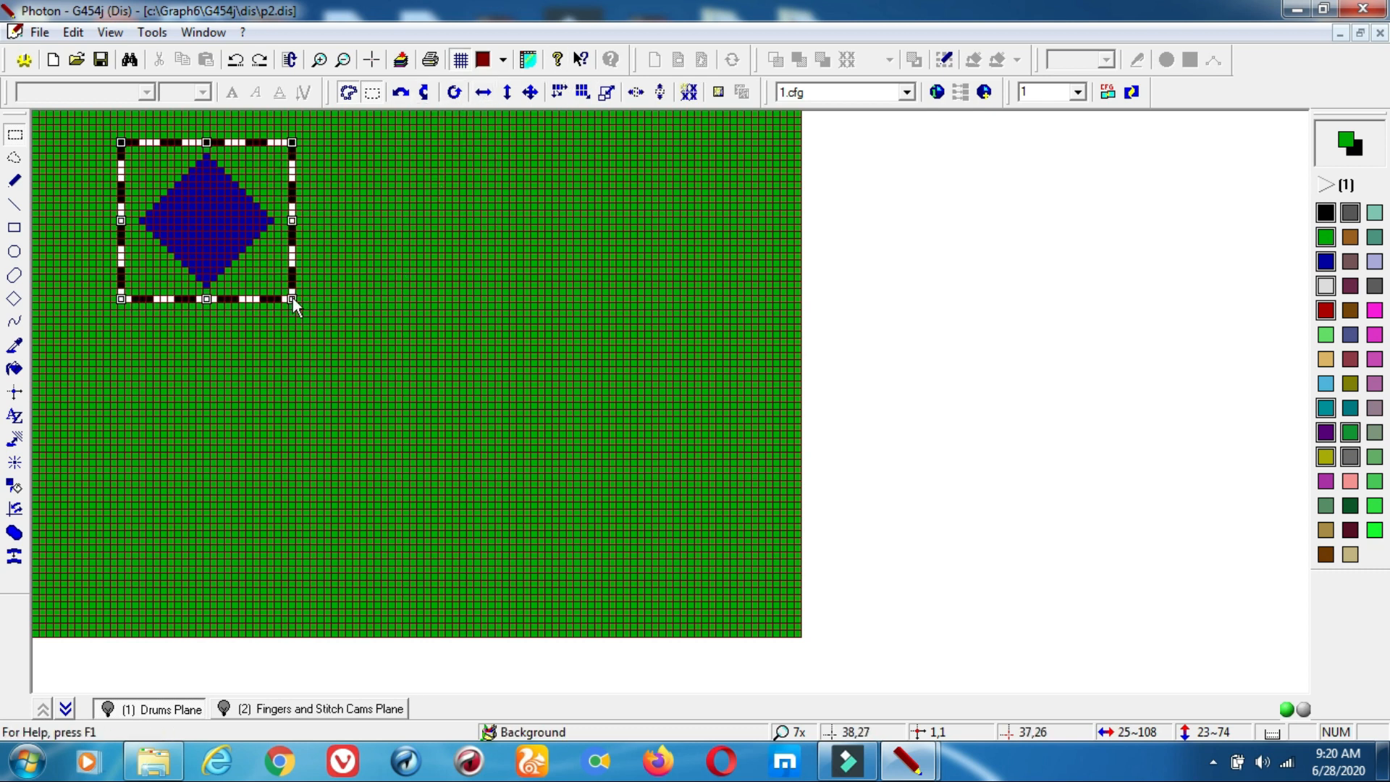
{"action": "left_click_drag", "start_coordinate": [291, 298], "coordinate": [392, 292]}
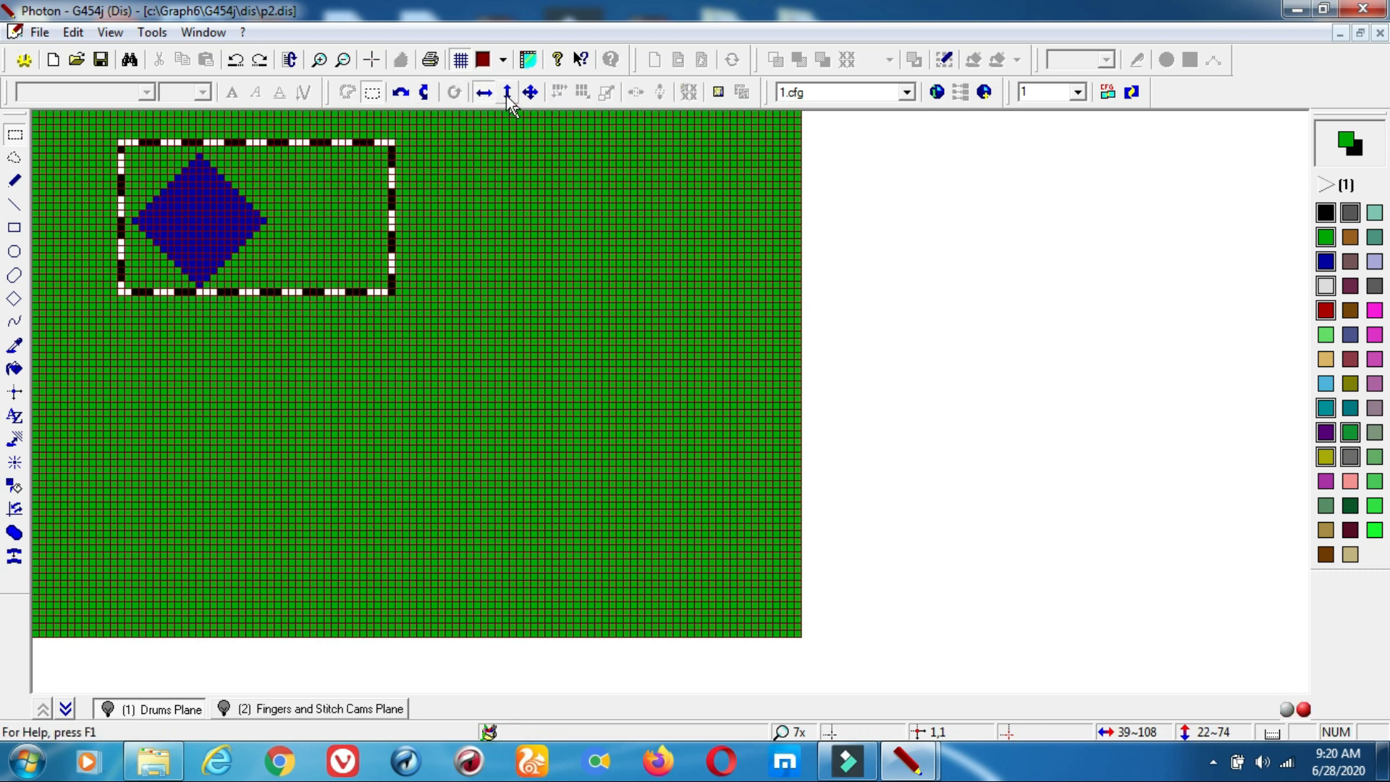
- Try a horizontal roll of the blue diamond within the selected area
{"action": "left_click", "coordinate": [484, 93]}
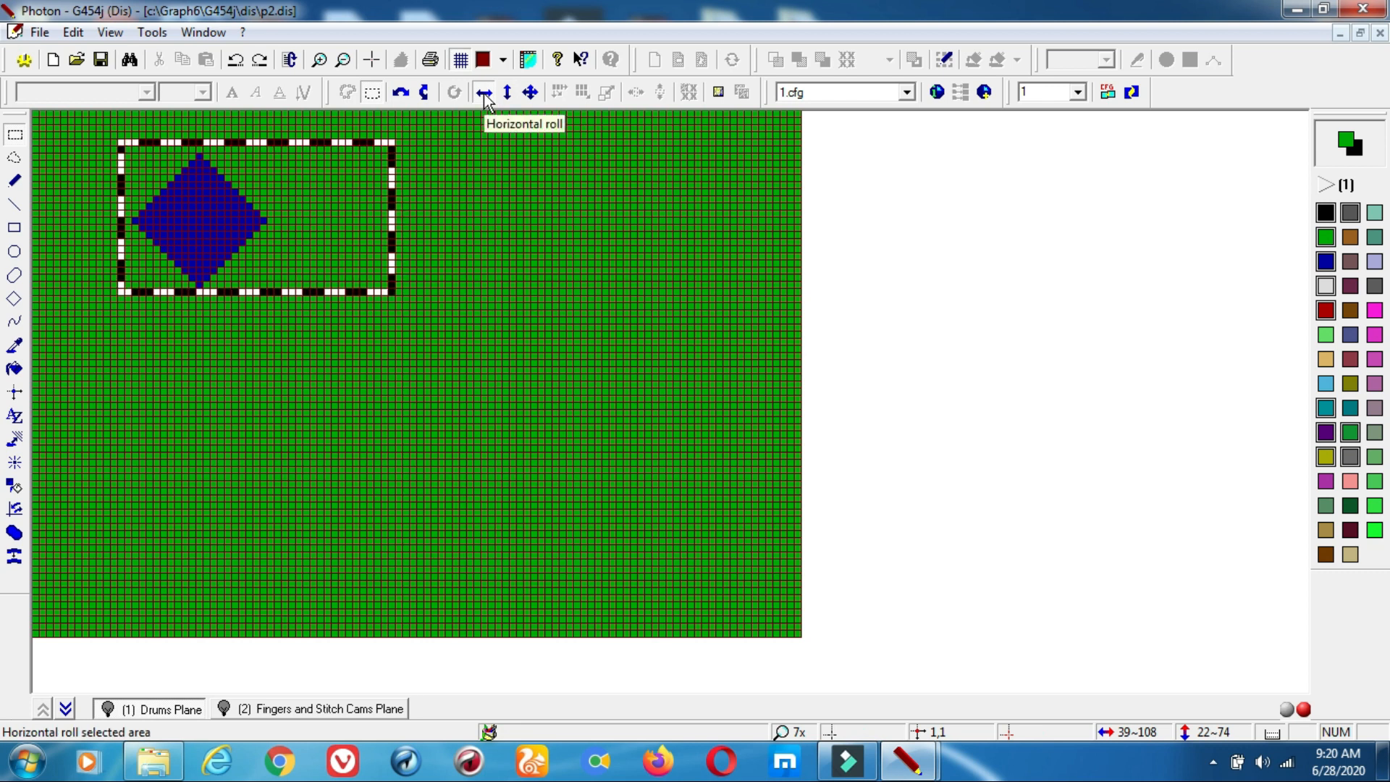
{"action": "mouse_move", "coordinate": [202, 229]}
{"action": "left_mouse_down"}
{"action": "mouse_move", "coordinate": [308, 224]}
{"action": "mouse_move", "coordinate": [194, 210]}
{"action": "left_mouse_up"}
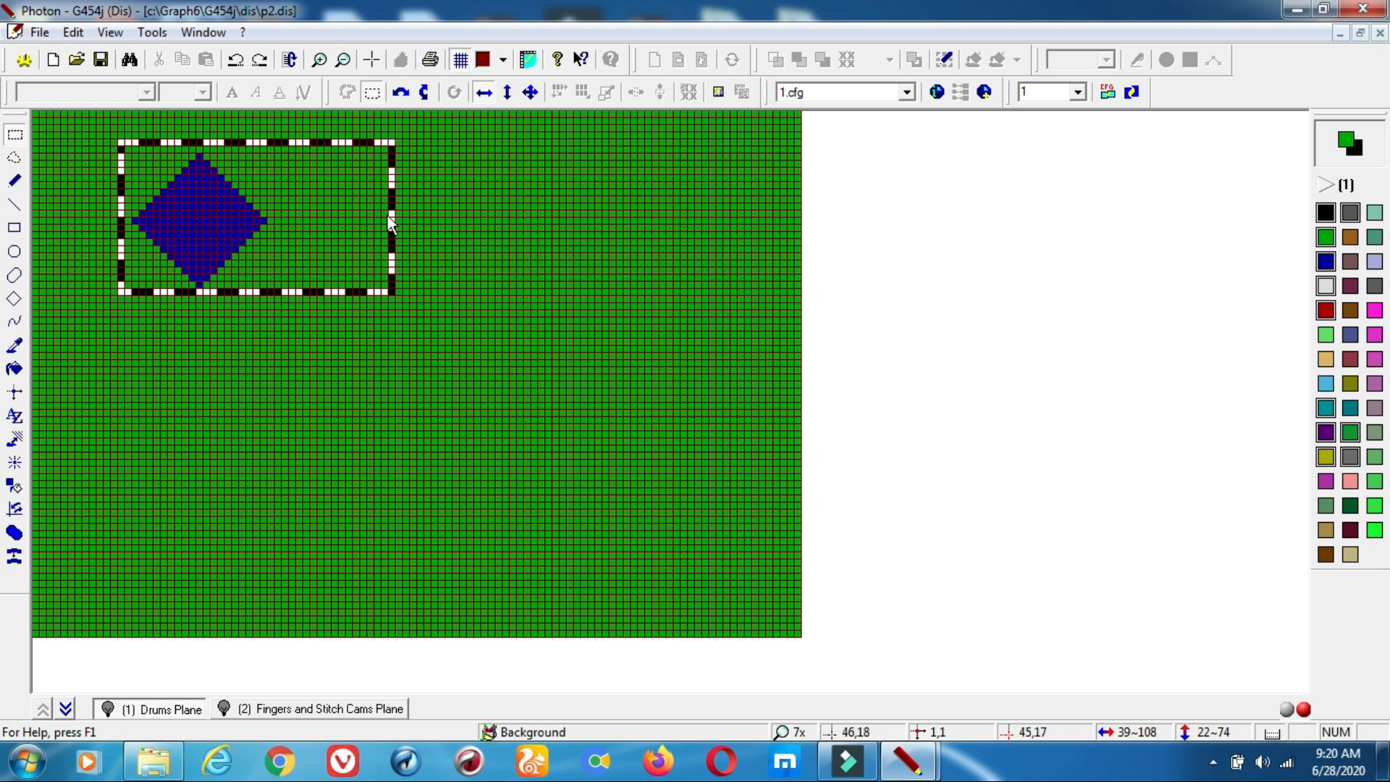
{"action": "left_click", "coordinate": [225, 305]}
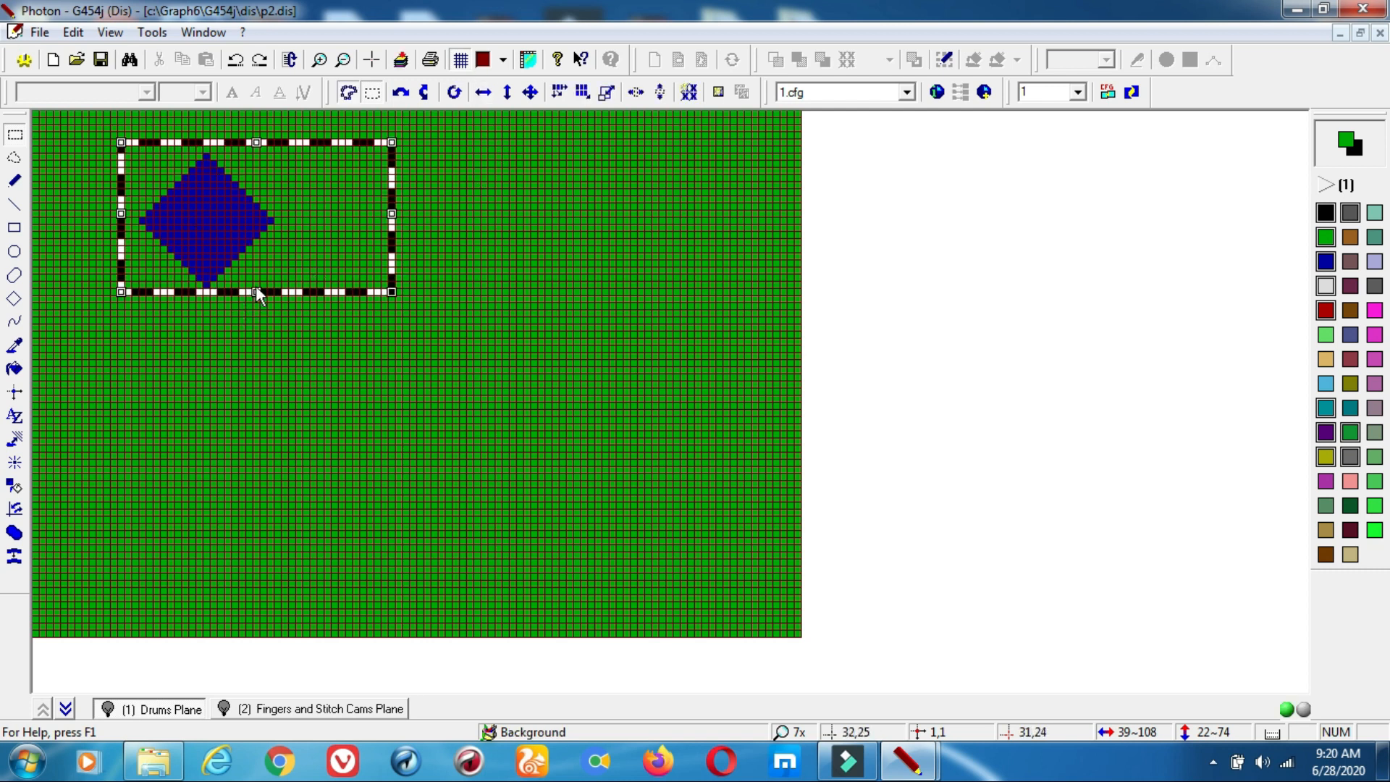
- Extend the selection's height to about 44 cells and try a vertical roll of the diamond inside it
{"action": "left_click_drag", "start_coordinate": [256, 292], "coordinate": [246, 449]}
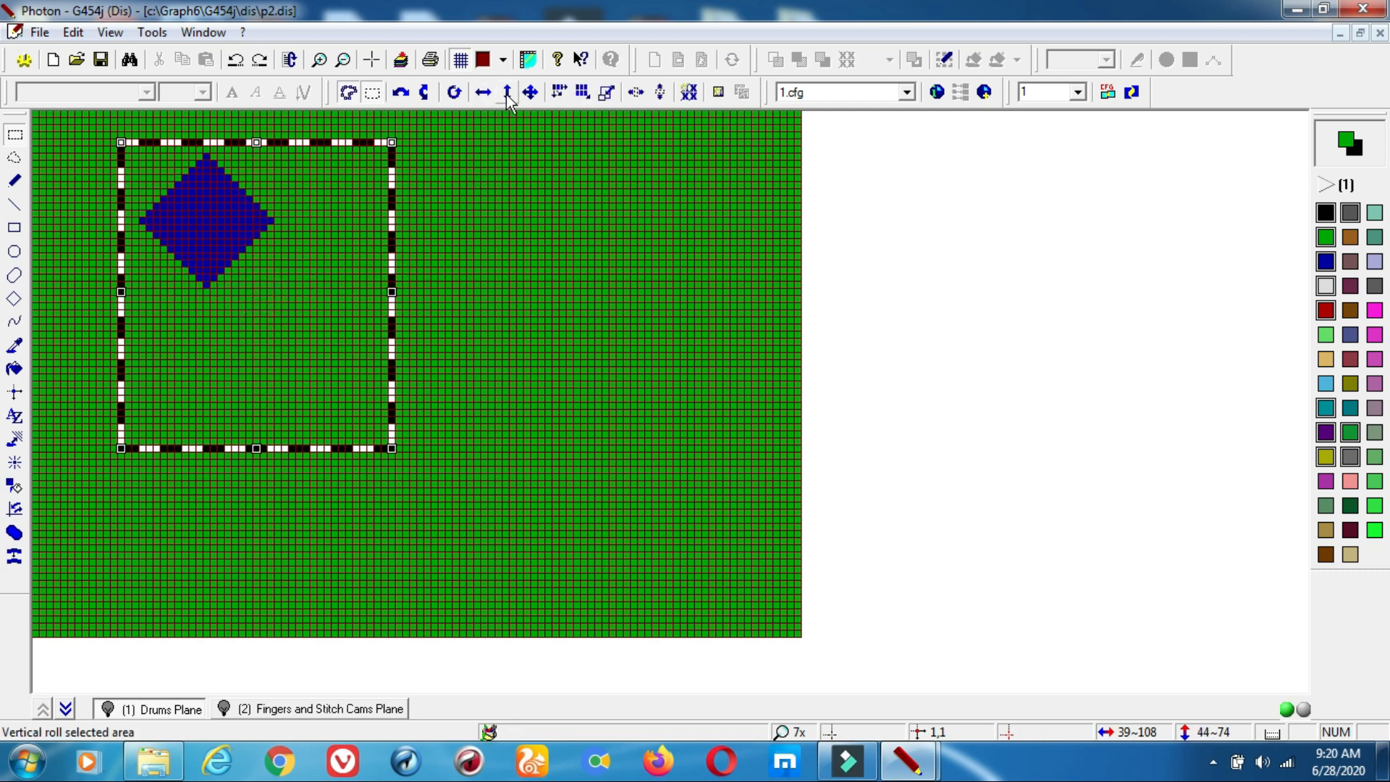
{"action": "left_click", "coordinate": [263, 203]}
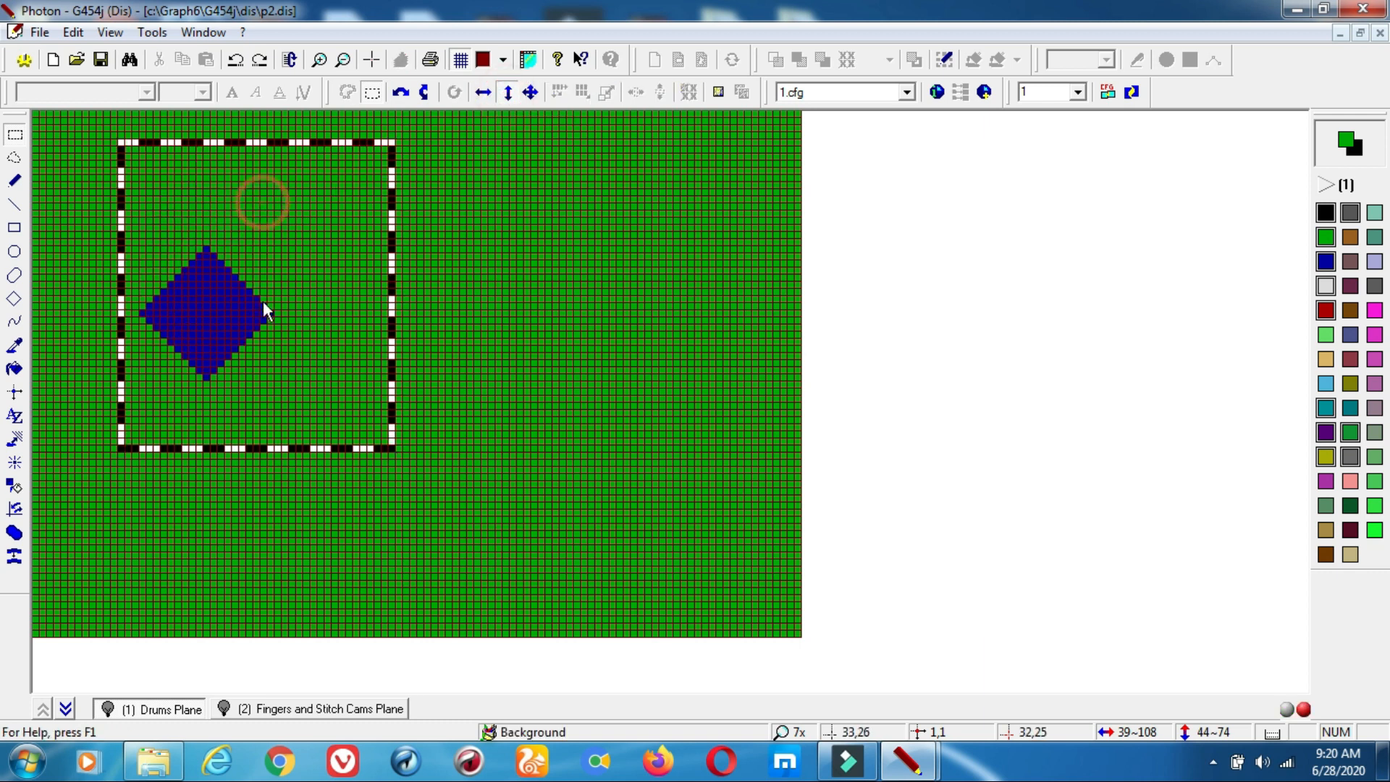
{"action": "left_click_drag", "start_coordinate": [253, 291], "coordinate": [266, 206]}
{"action": "left_click", "coordinate": [424, 168]}
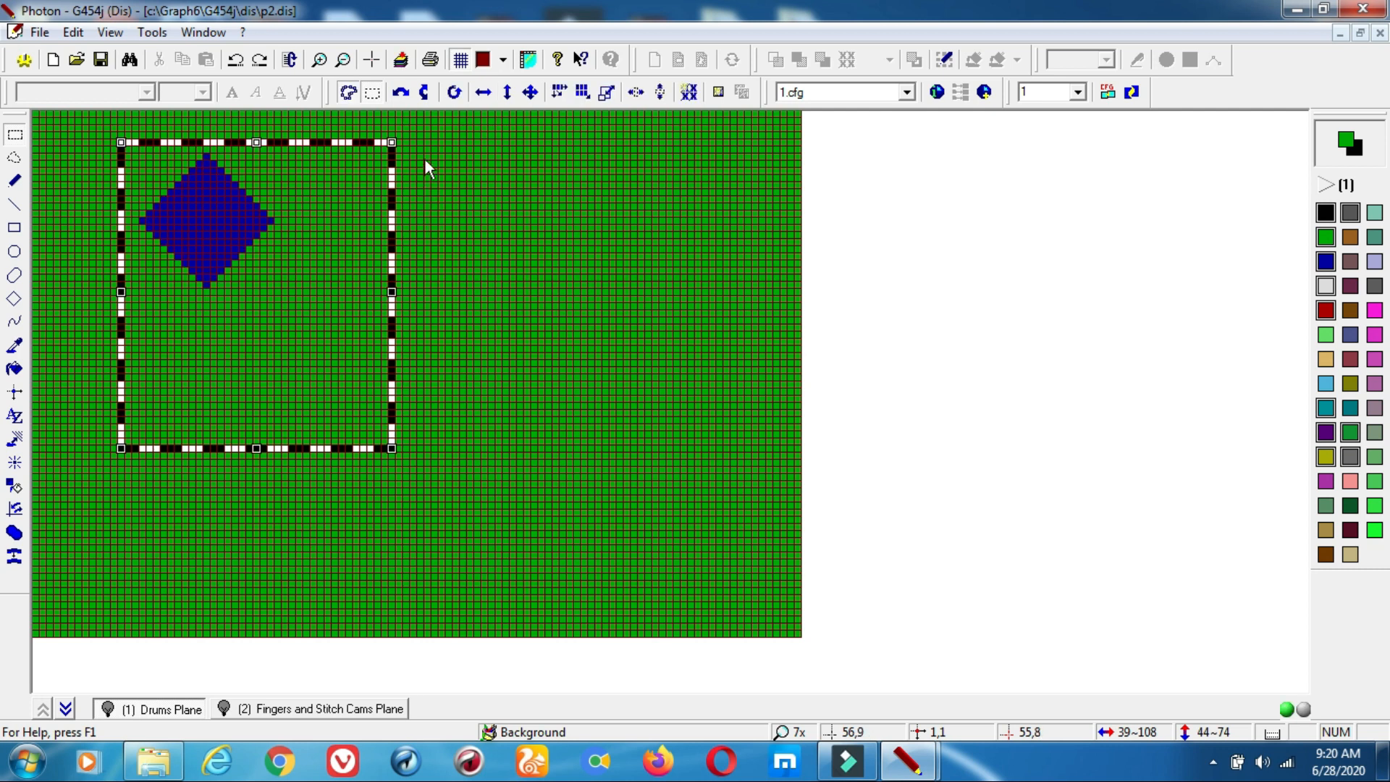
- Shorten the selection to about 20 cells high and try rotating the selected area
{"action": "left_click_drag", "start_coordinate": [255, 449], "coordinate": [255, 278]}
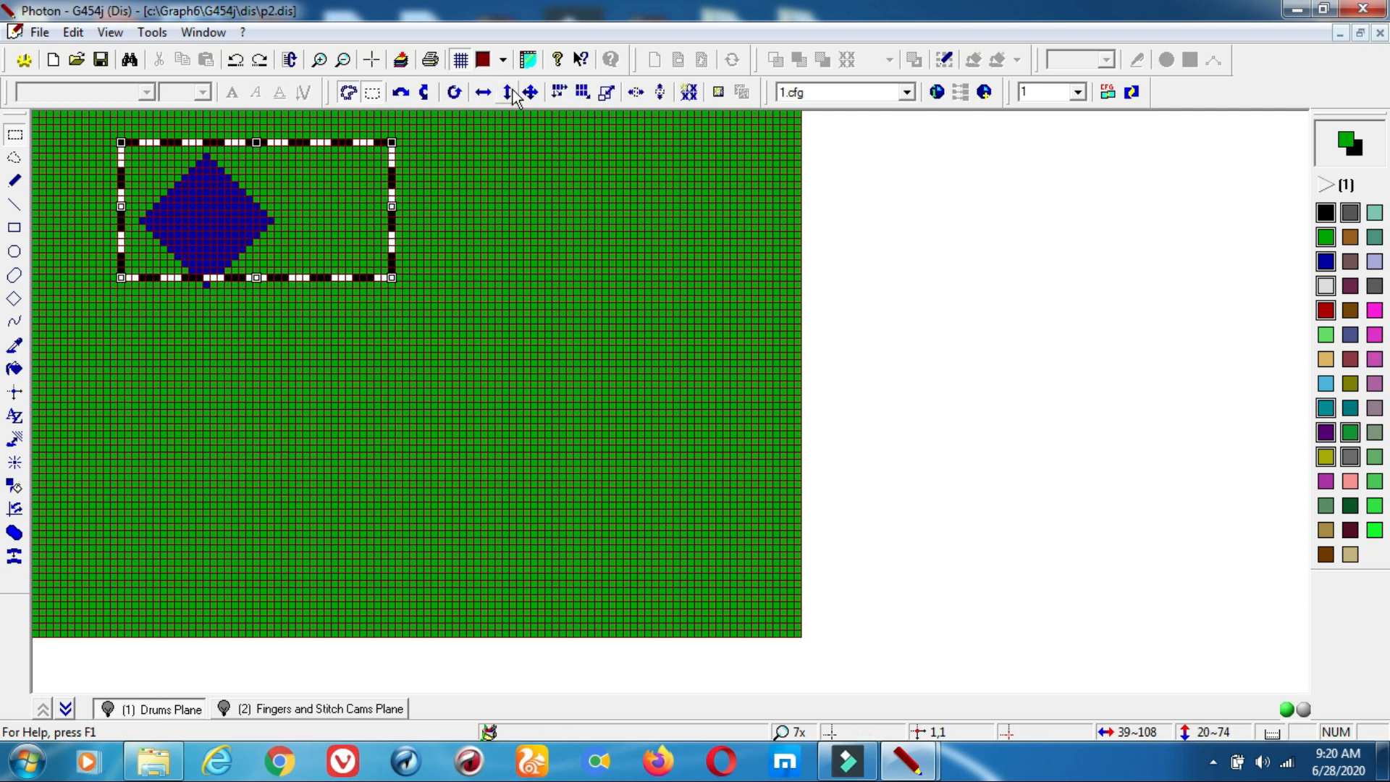
{"action": "left_click", "coordinate": [455, 101]}
{"action": "left_click_drag", "start_coordinate": [350, 223], "coordinate": [539, 115]}
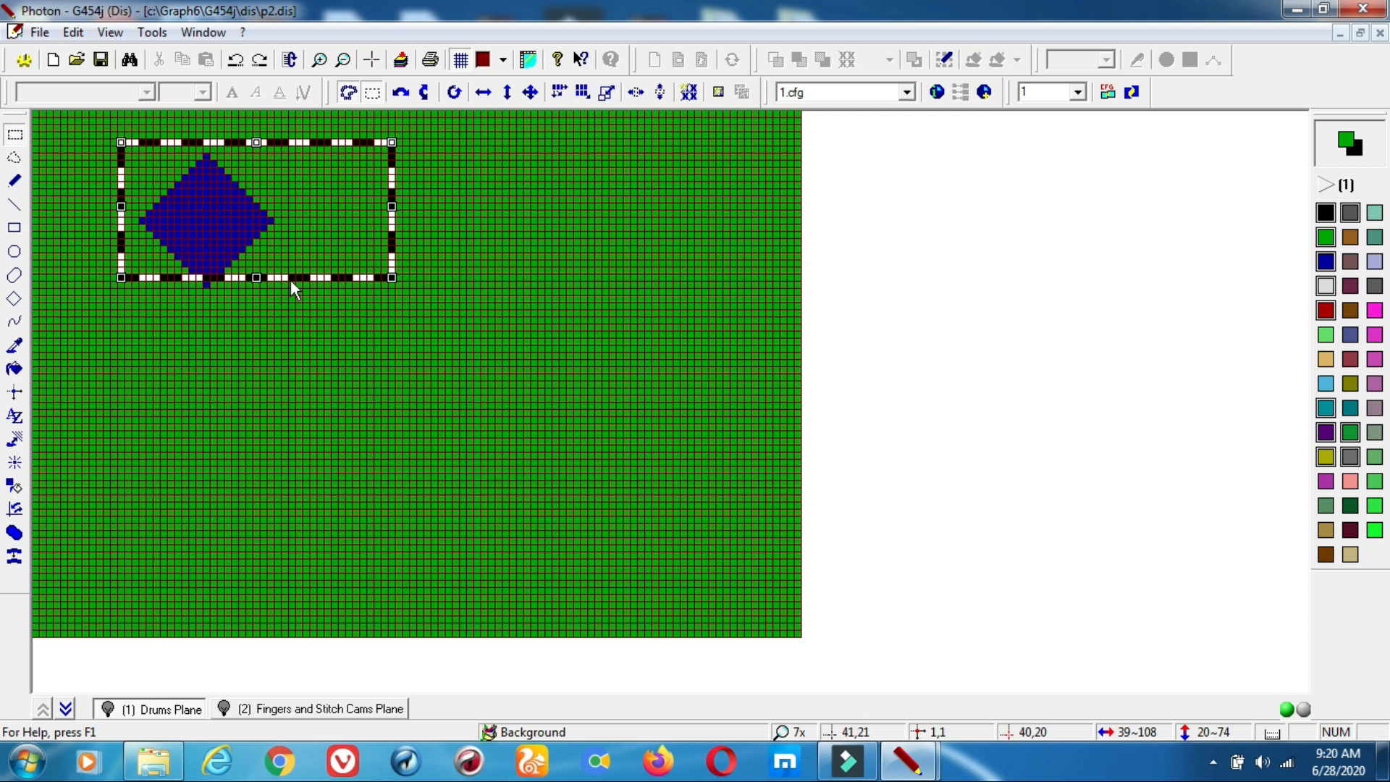
- Set the selection's height to about 25 cells and flip the selected area vertically several times
{"action": "left_click_drag", "start_coordinate": [256, 279], "coordinate": [256, 315]}
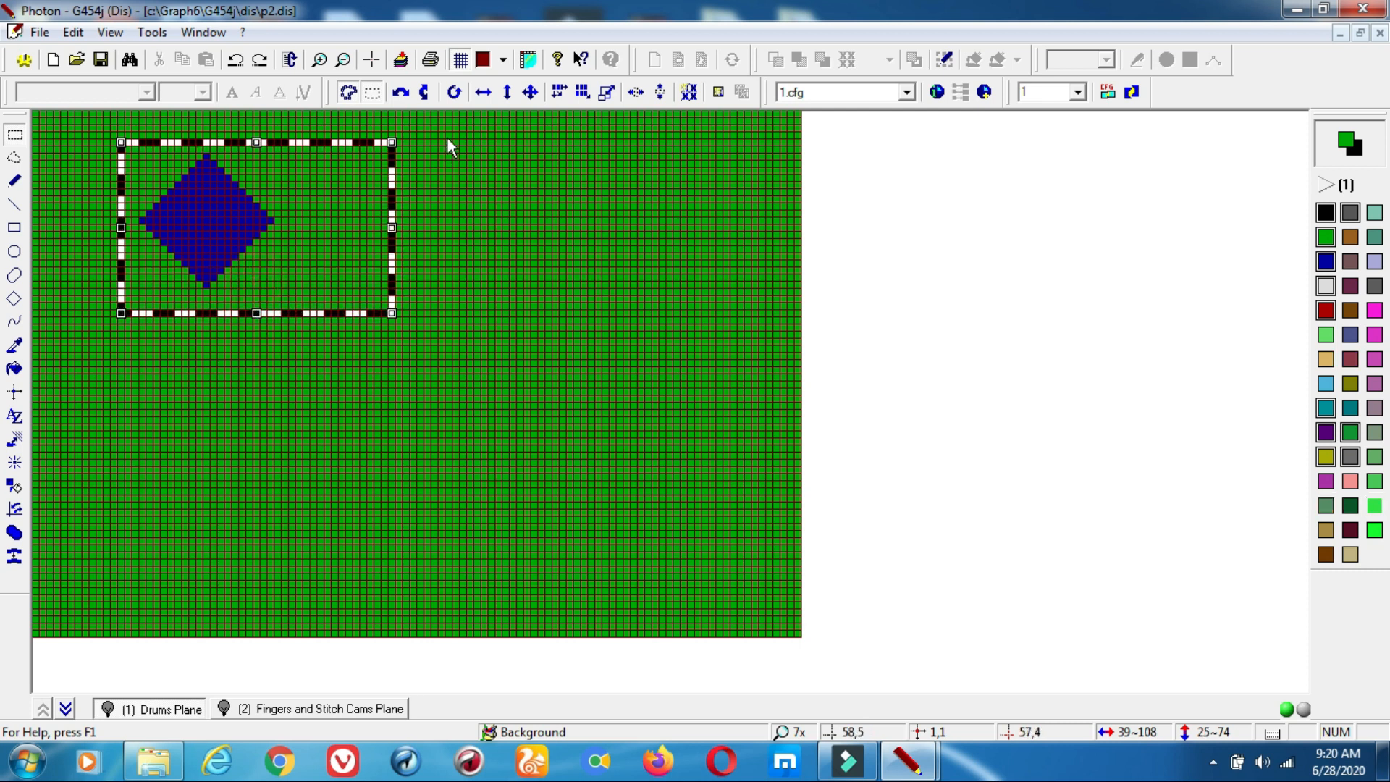
{"action": "left_click", "coordinate": [424, 92]}
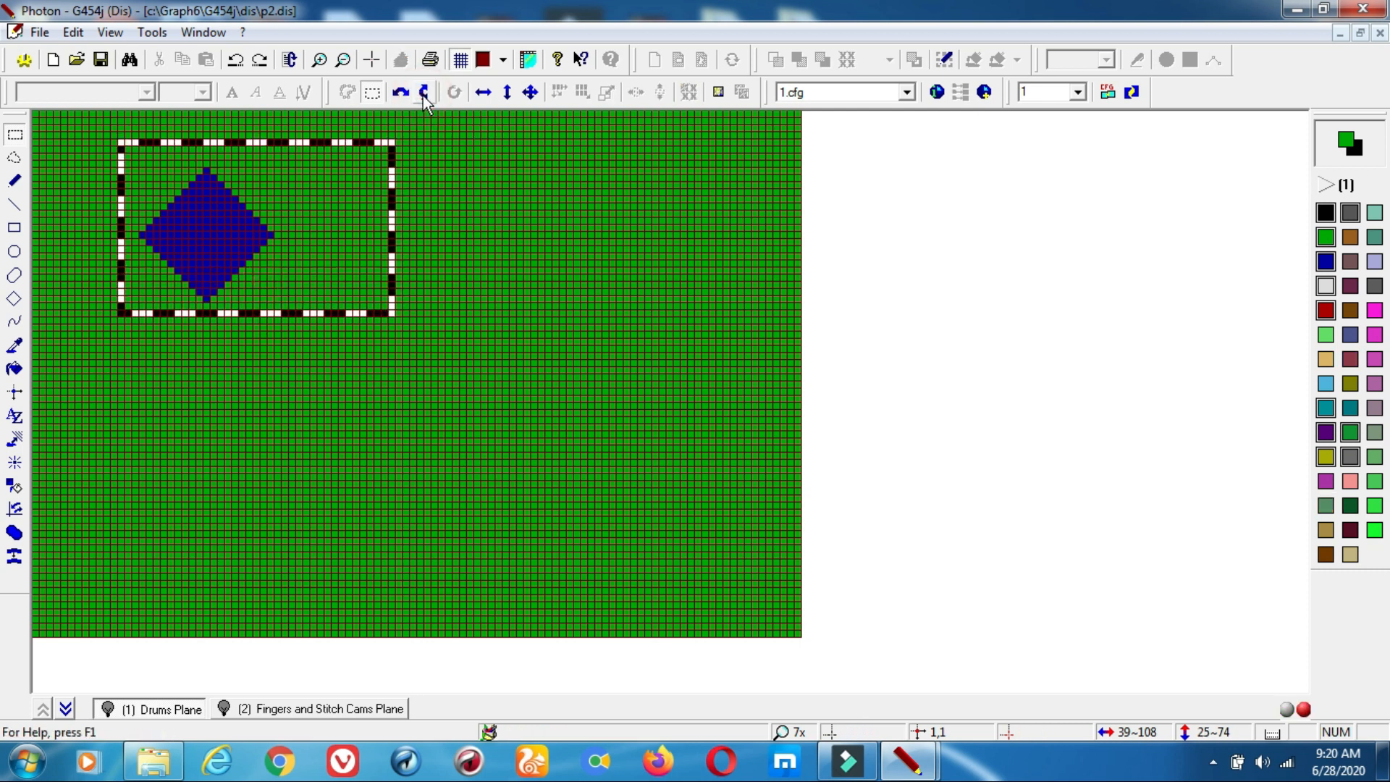
{"action": "left_click", "coordinate": [425, 92]}
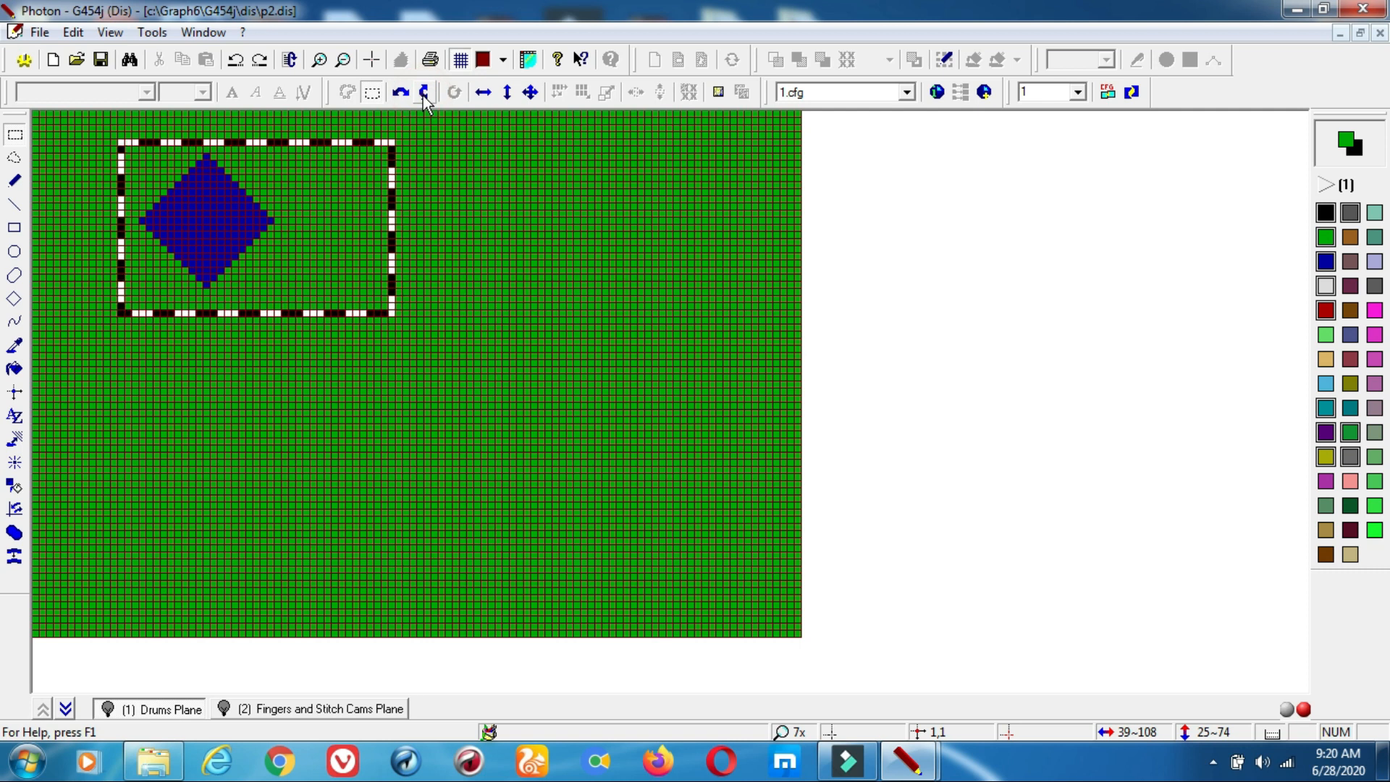
{"action": "left_click", "coordinate": [424, 92]}
{"action": "left_click", "coordinate": [424, 92]}
- Flip the selected area containing the diamond horizontally several times
{"action": "left_click", "coordinate": [406, 92]}
{"action": "left_click", "coordinate": [405, 93]}
{"action": "left_click", "coordinate": [406, 93]}
{"action": "left_click", "coordinate": [405, 93]}
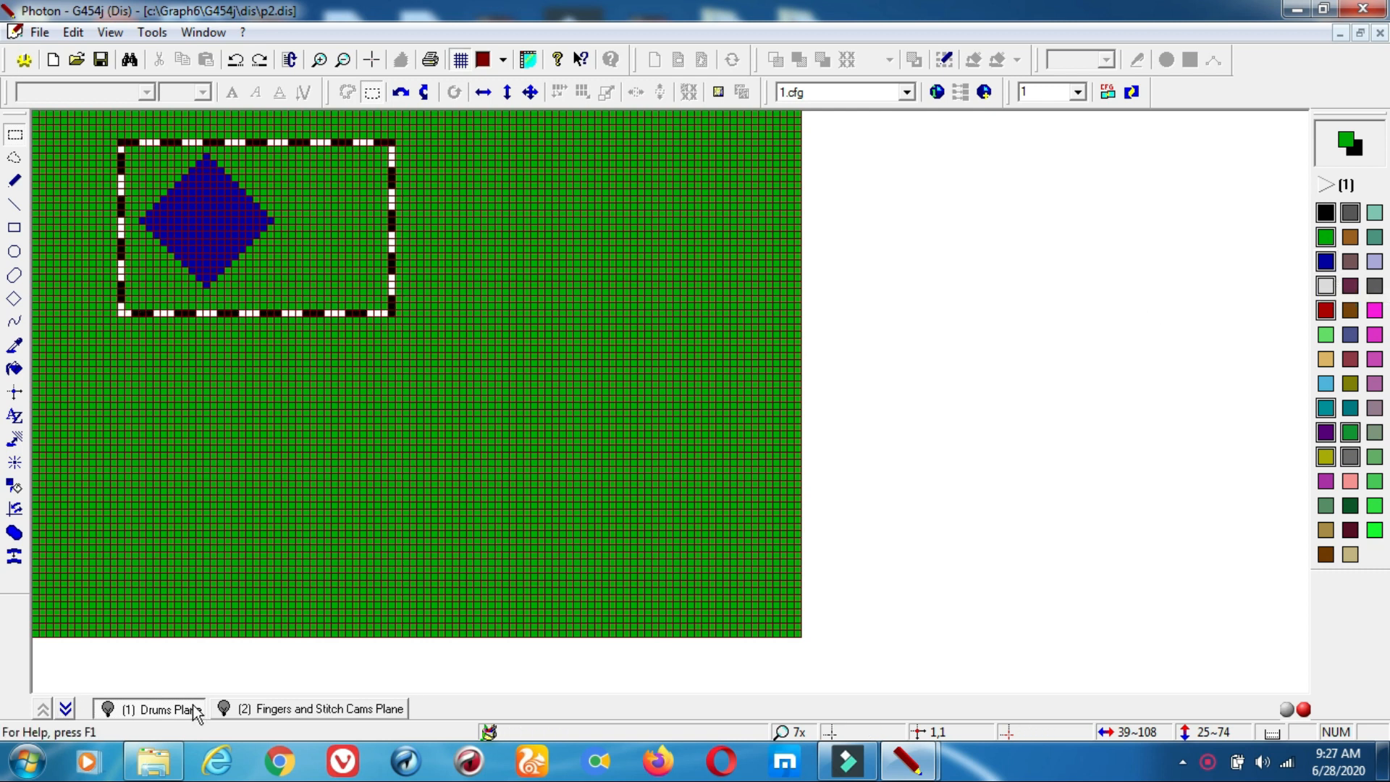
- Fill the blue diamond with light grey using the fill tool
{"action": "left_click", "coordinate": [1326, 286]}
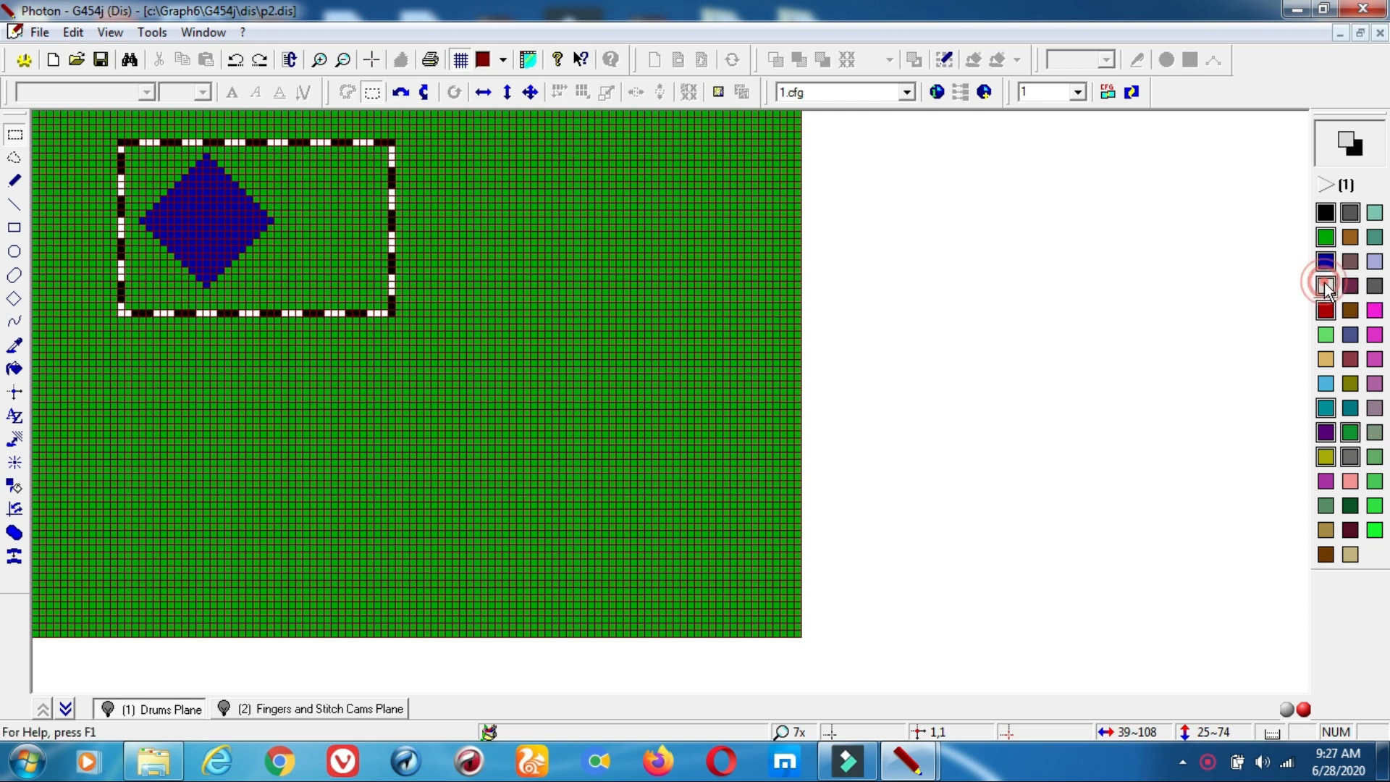
{"action": "left_click", "coordinate": [13, 368]}
{"action": "left_click", "coordinate": [202, 228]}
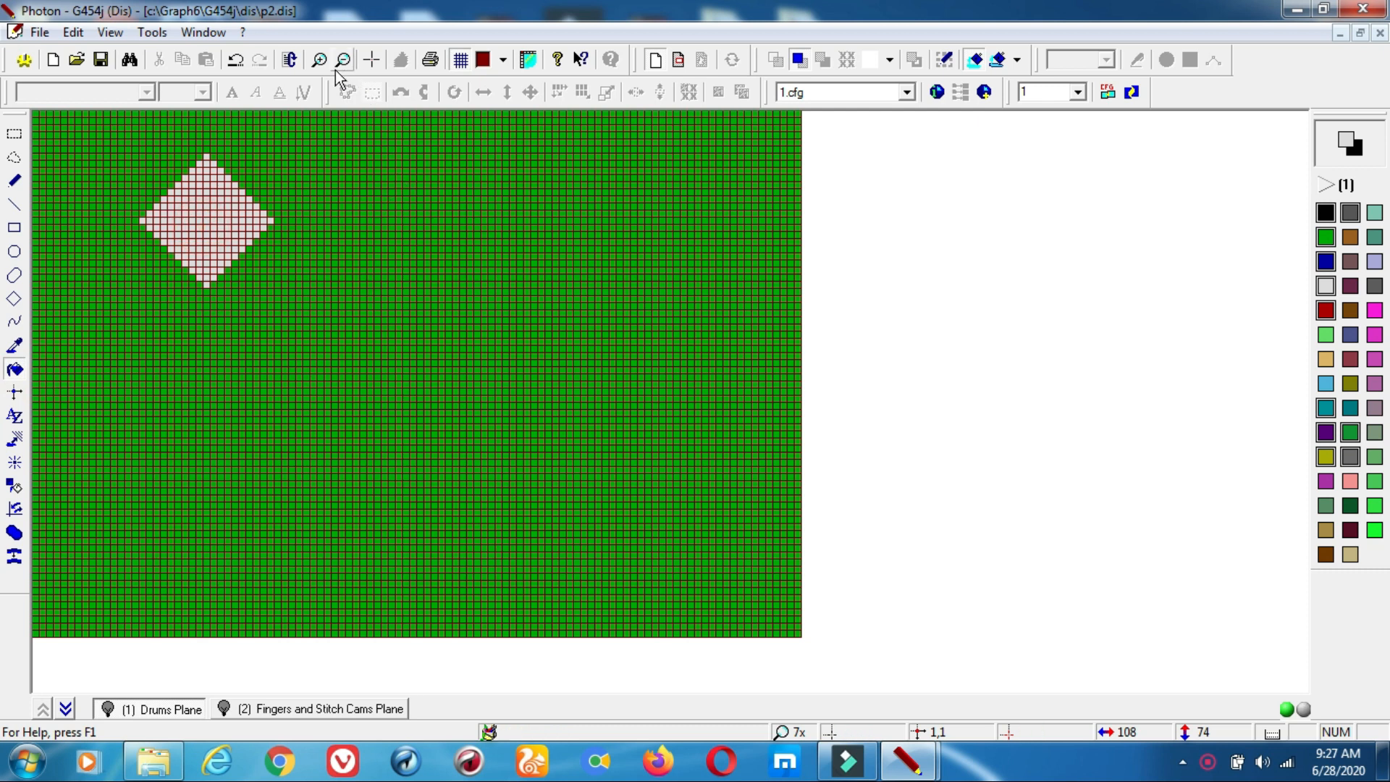
- Fill the diamond with dark red
{"action": "left_click", "coordinate": [320, 61]}
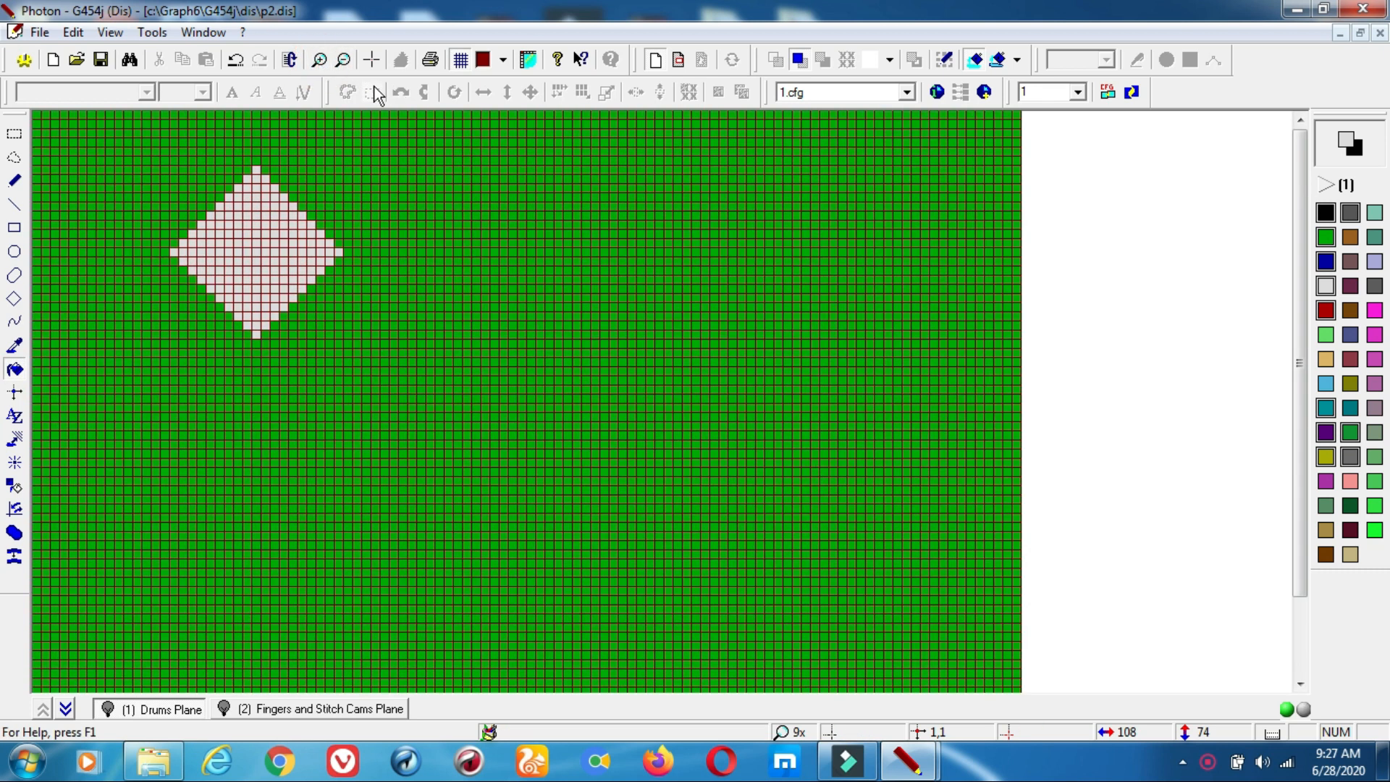
{"action": "left_click", "coordinate": [319, 61]}
{"action": "left_click", "coordinate": [320, 61]}
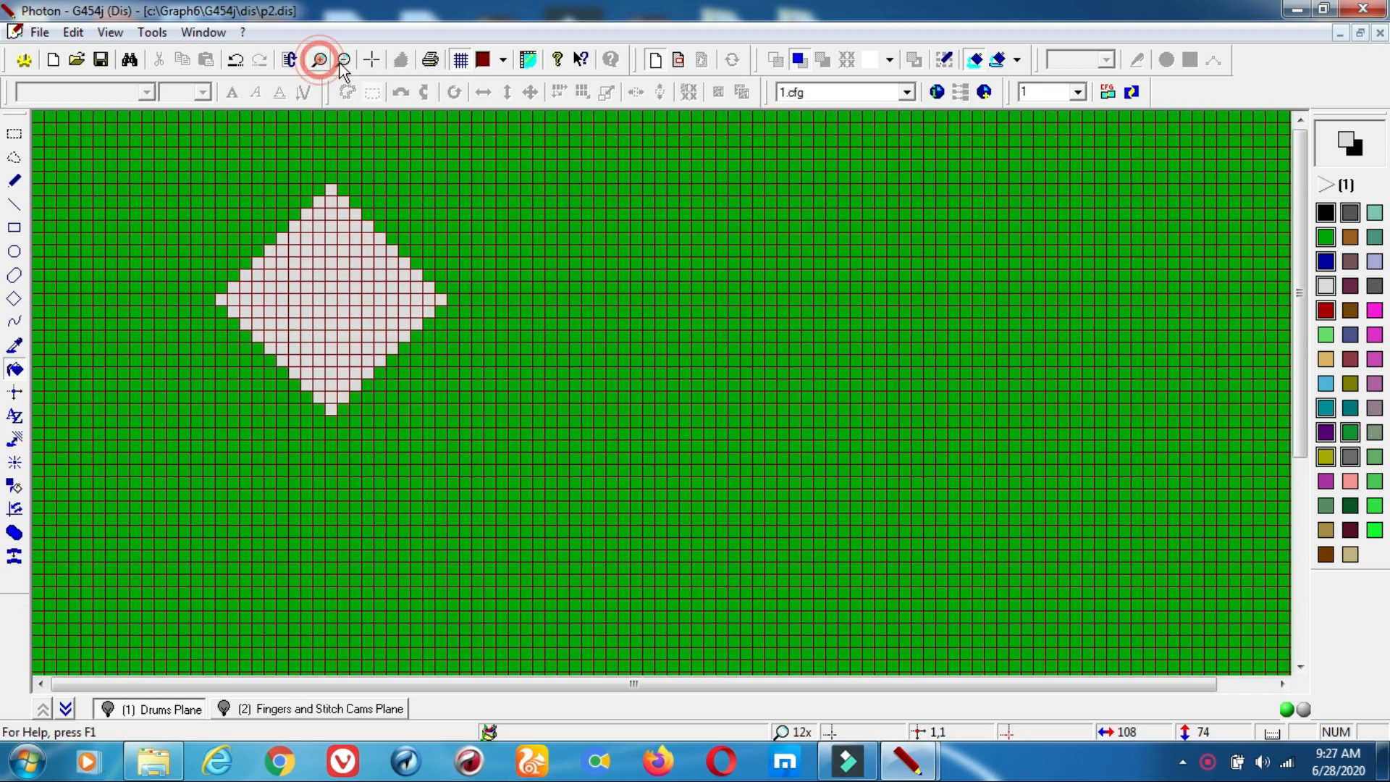
{"action": "left_click", "coordinate": [1324, 309]}
{"action": "left_click", "coordinate": [316, 320]}
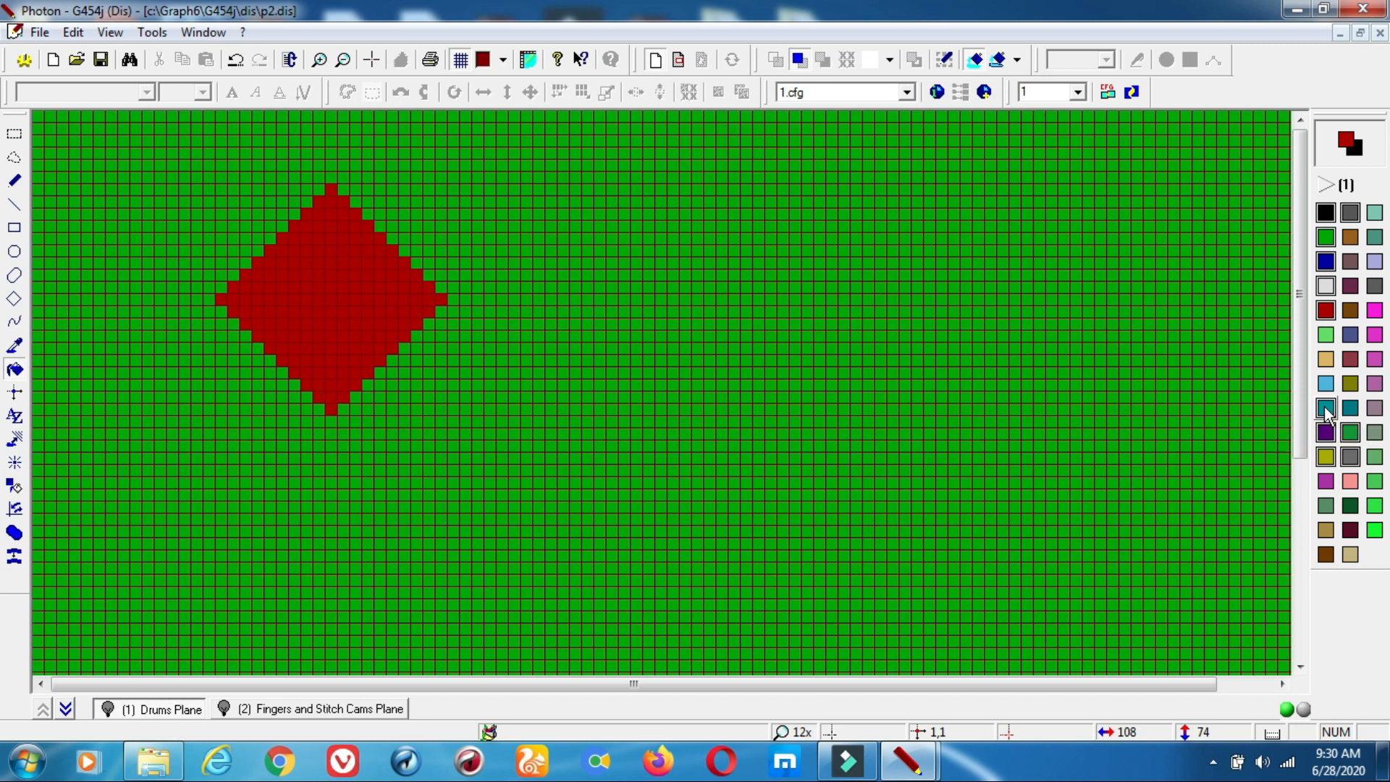
- Fill the diamond with teal and then recolor it dark purple
{"action": "left_click", "coordinate": [1326, 408]}
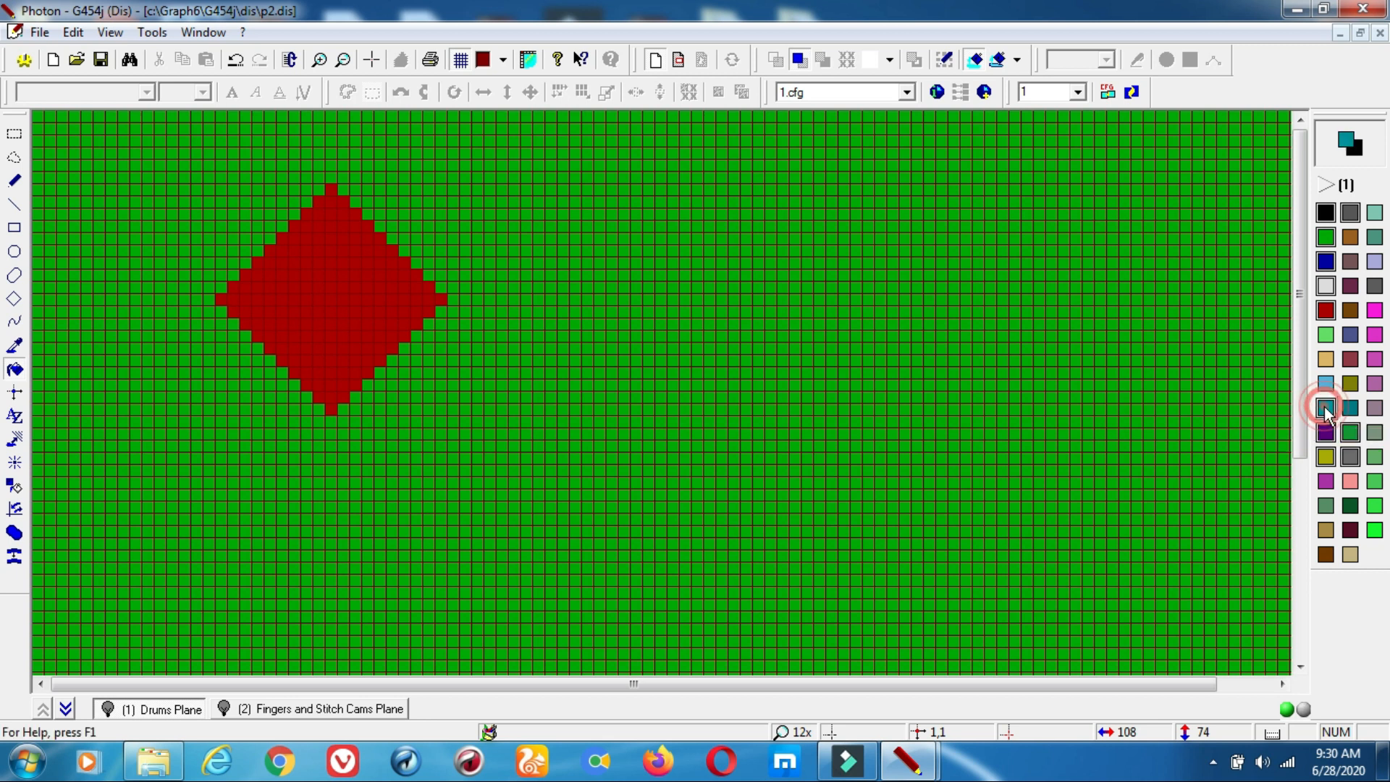
{"action": "left_click", "coordinate": [341, 316]}
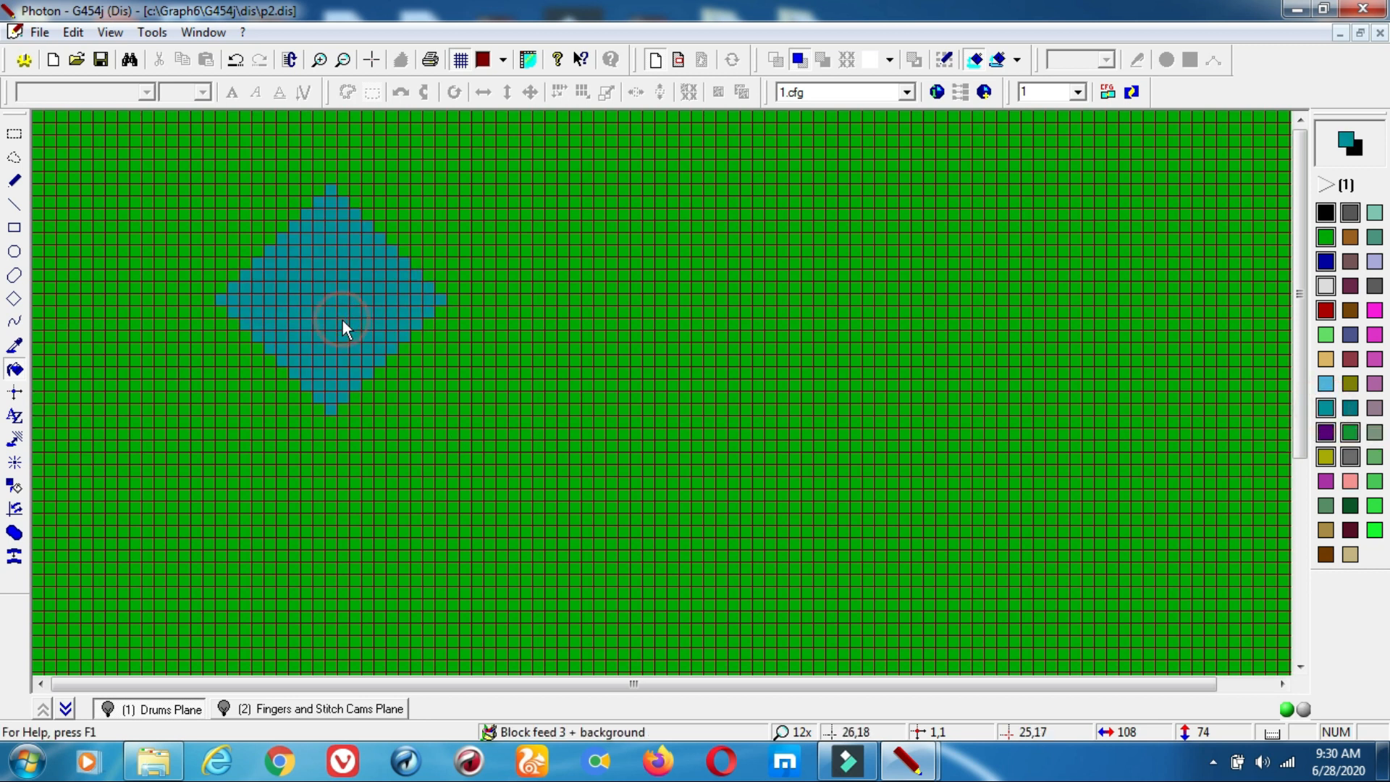
{"action": "left_click", "coordinate": [1330, 439]}
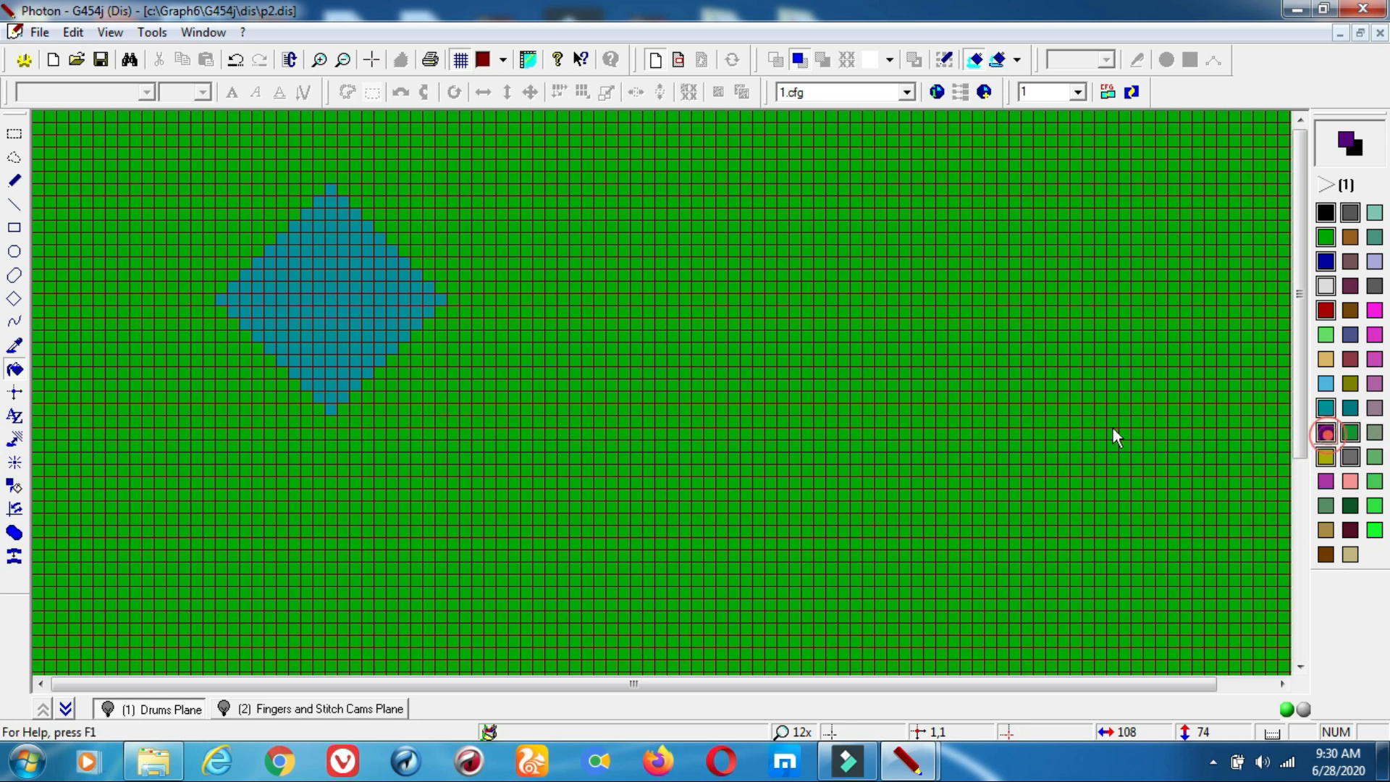
{"action": "left_click", "coordinate": [306, 301]}
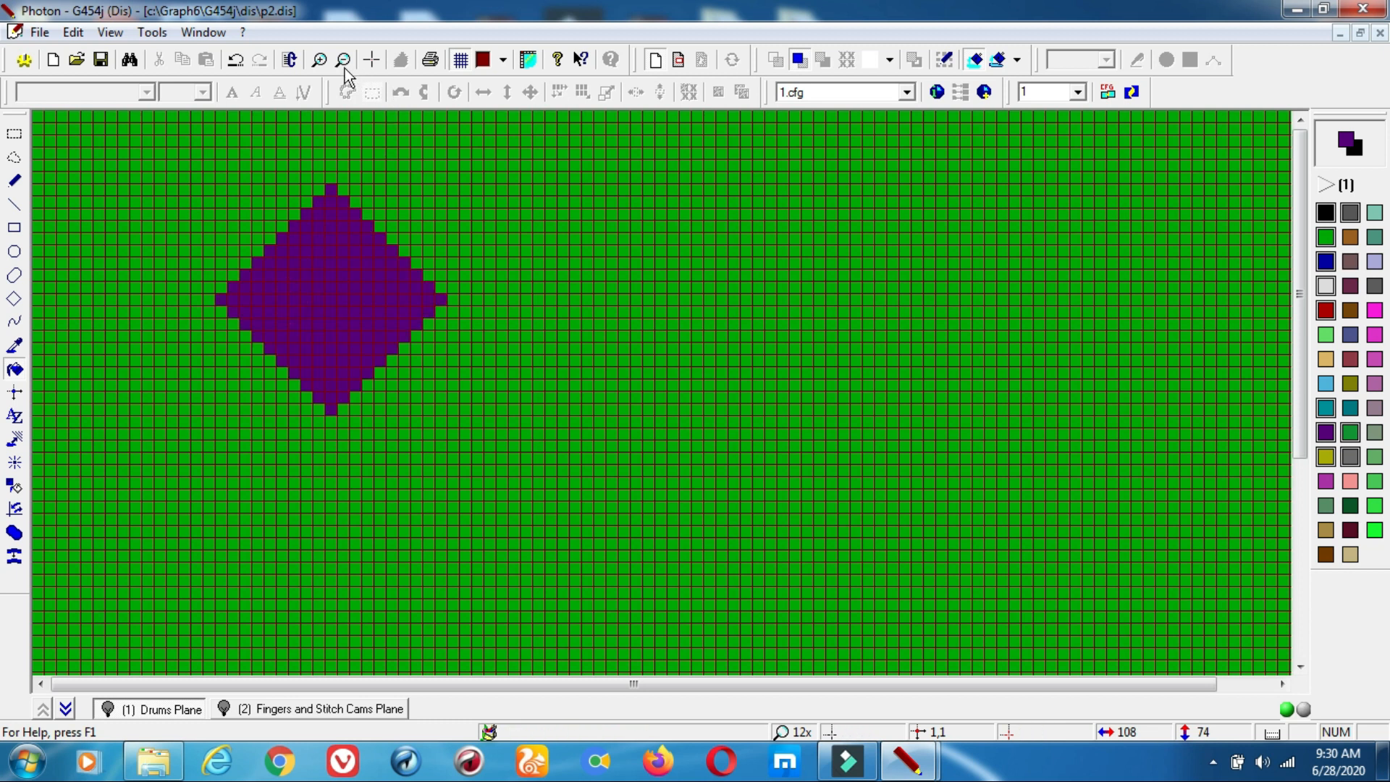
- Switch the design to the Fingers and Stitch Cams Plane
{"action": "left_click", "coordinate": [322, 60]}
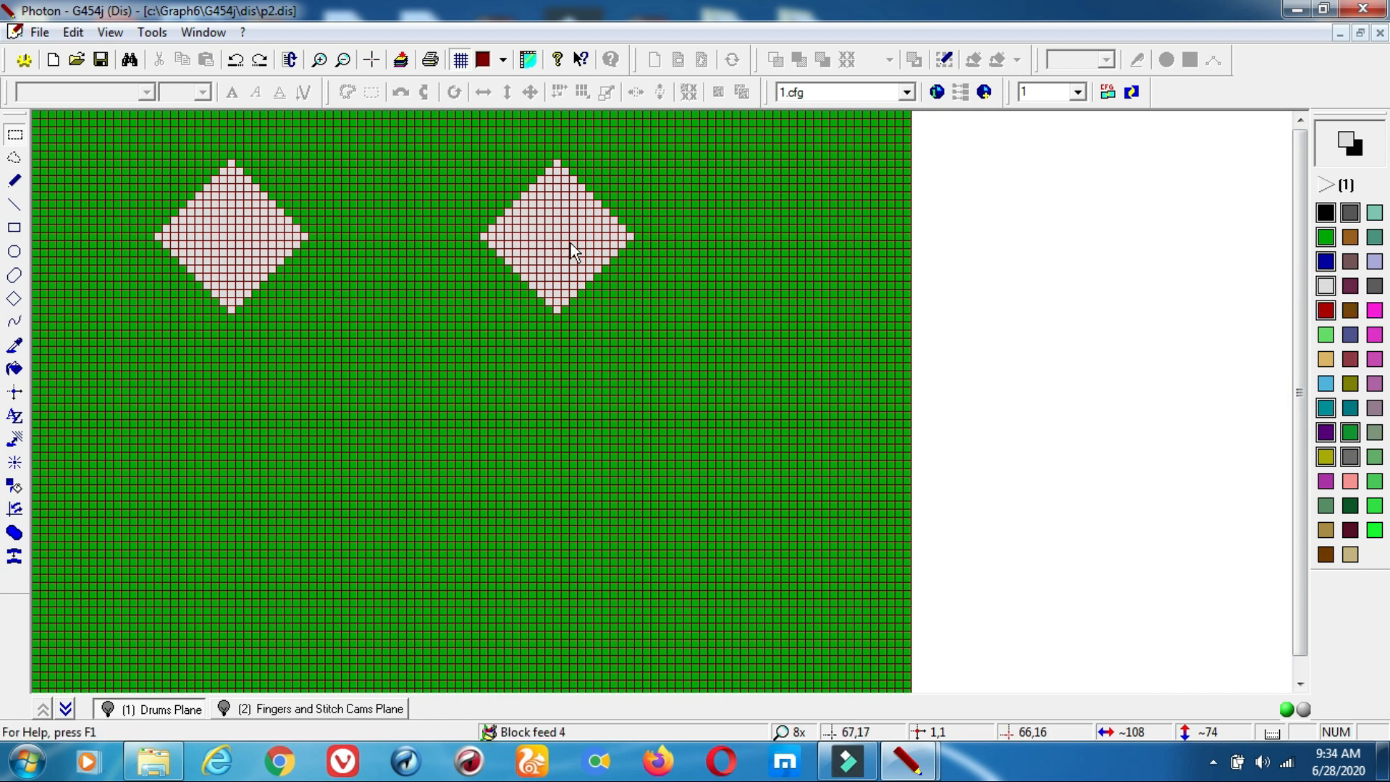
{"action": "left_click", "coordinate": [340, 706]}
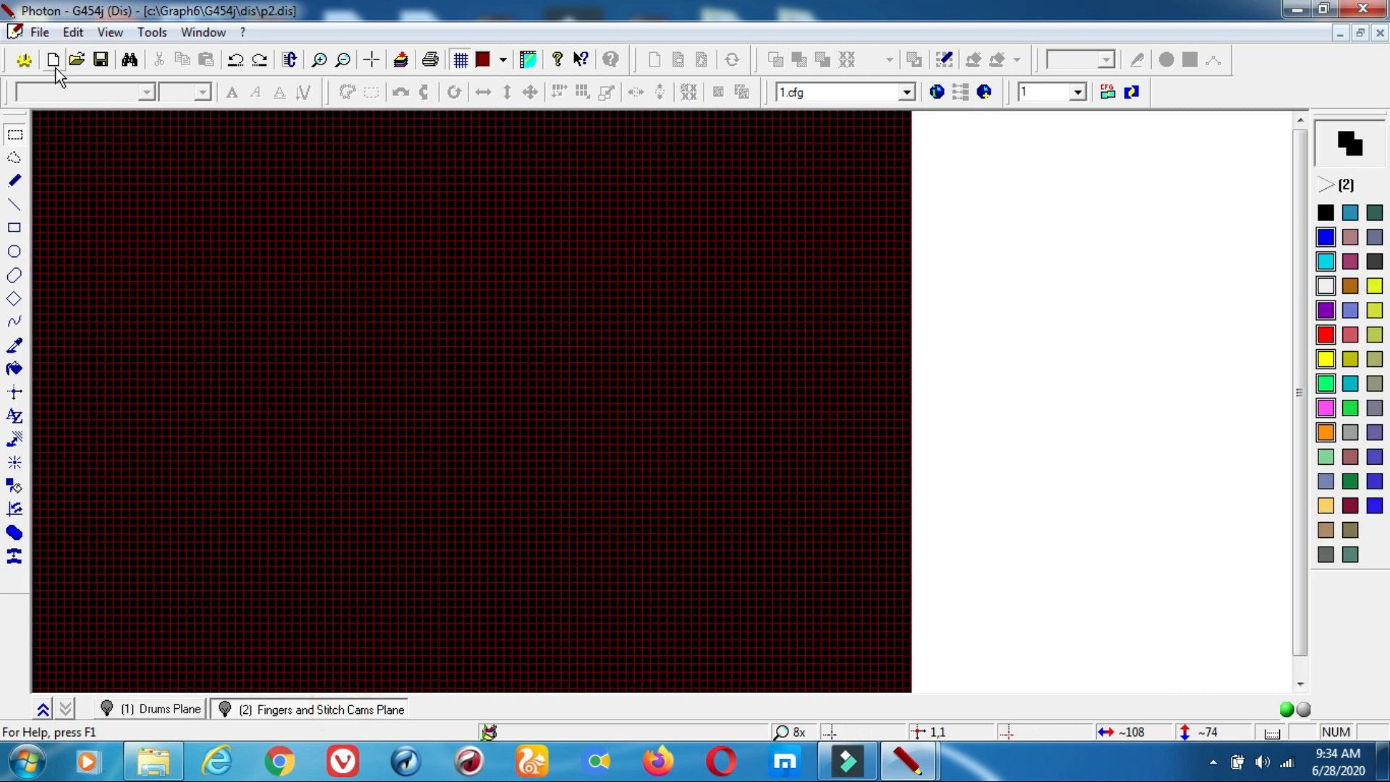
- Import the two-diamond motif from the other plane into the Fingers and Stitch Cams Plane, place it and save the pattern
{"action": "left_click", "coordinate": [41, 33]}
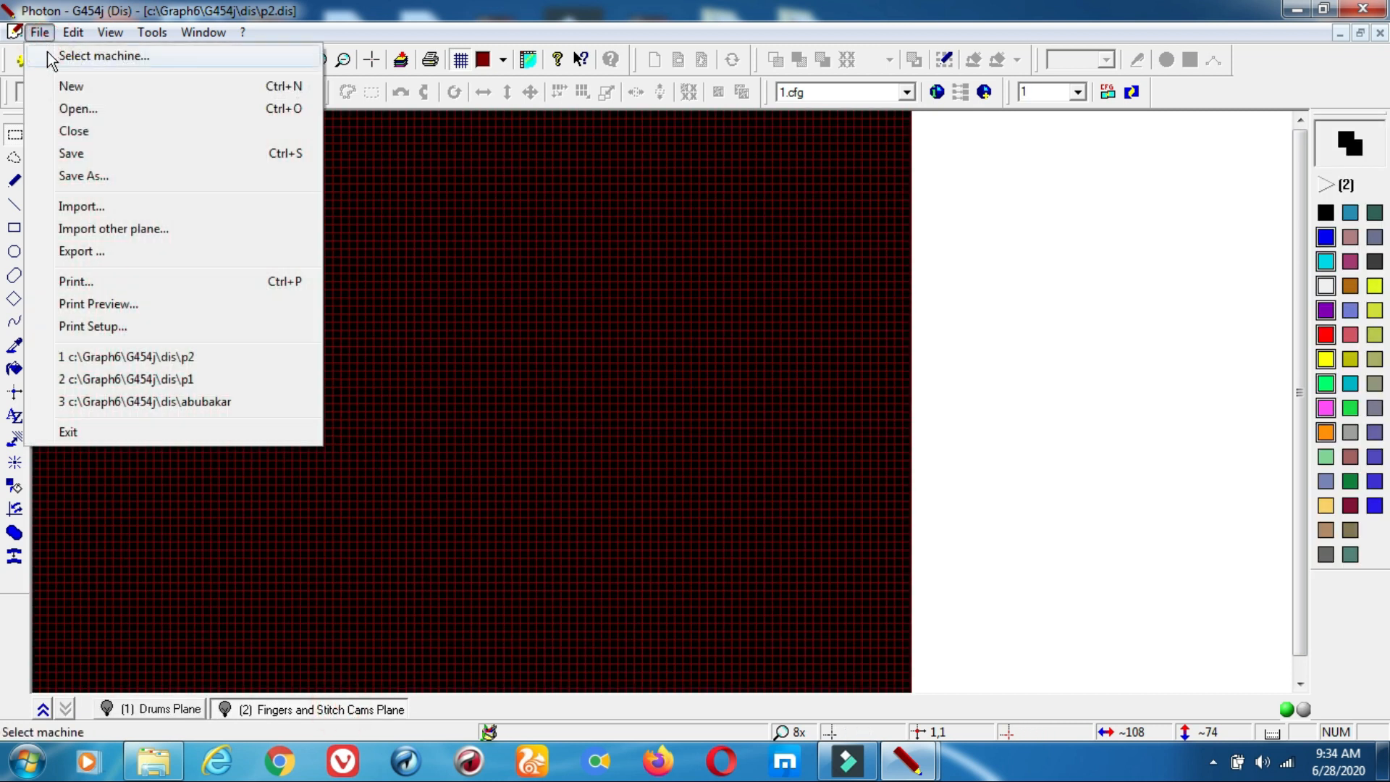
{"action": "left_click", "coordinate": [79, 231]}
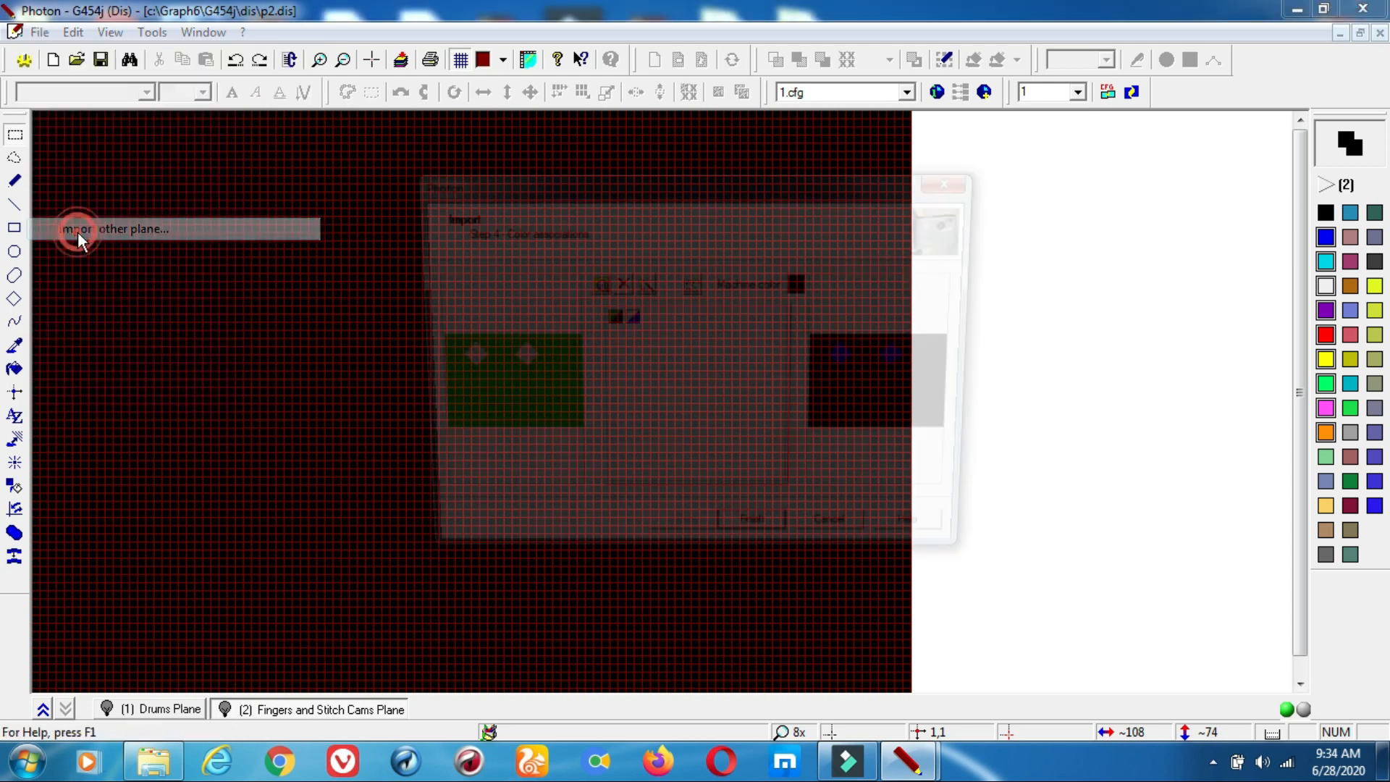
{"action": "left_click", "coordinate": [758, 542]}
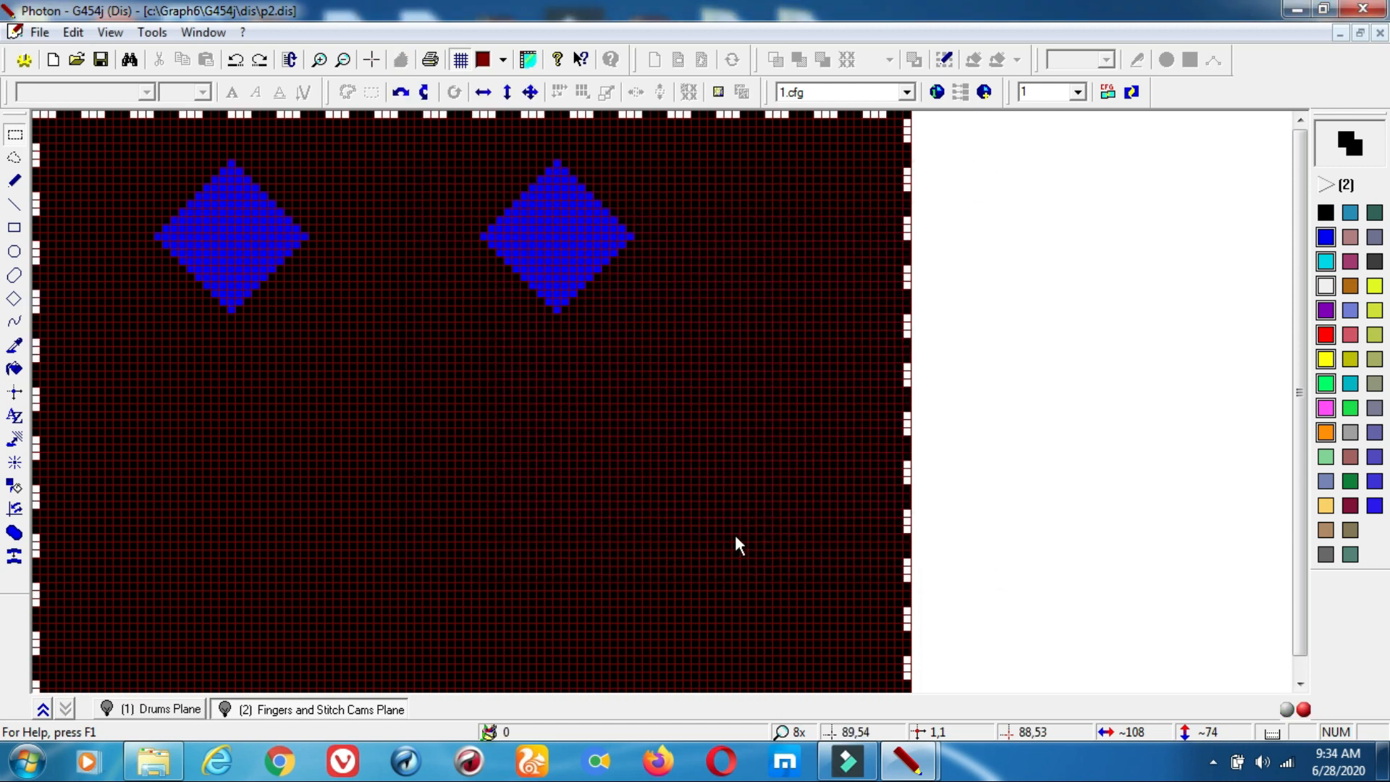
{"action": "left_click", "coordinate": [575, 226]}
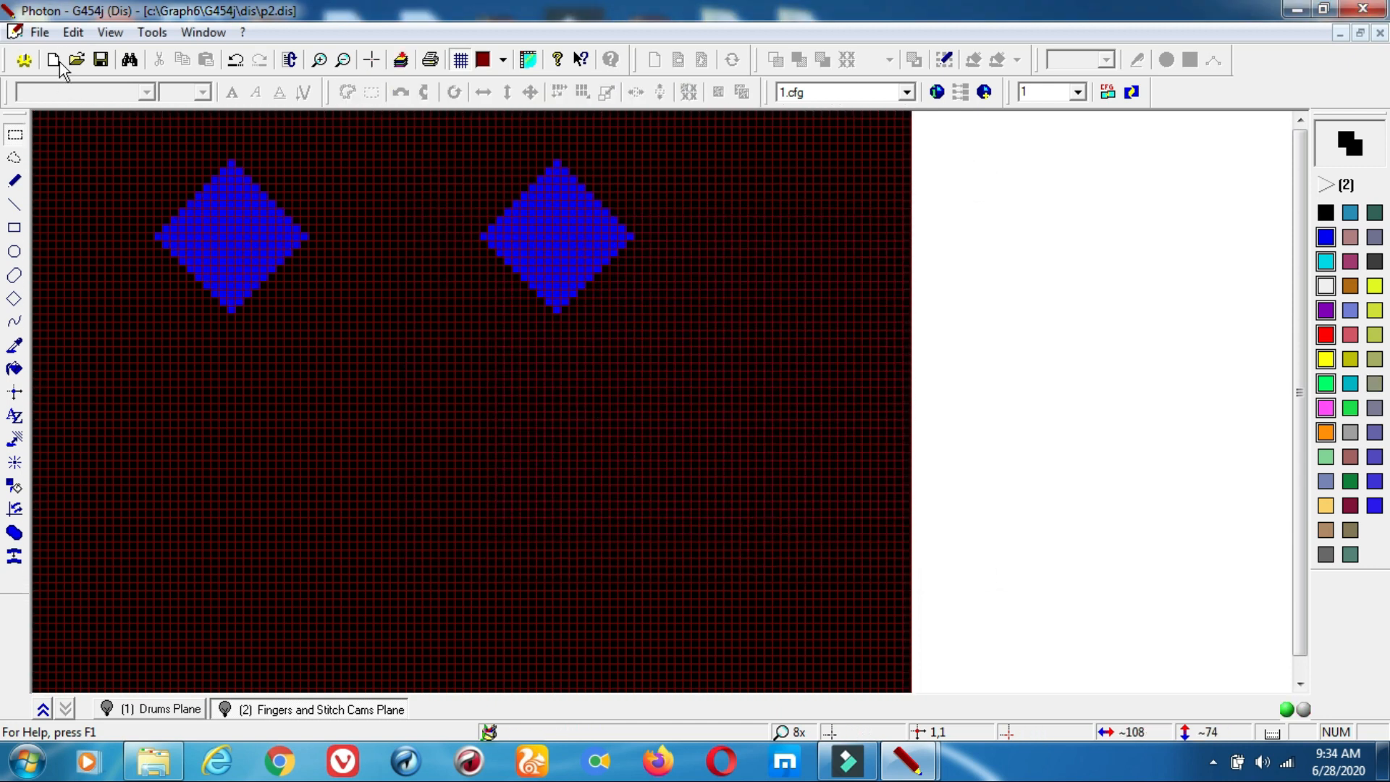
{"action": "left_click", "coordinate": [100, 59]}
- Fill both blue diamonds with the purple Finger 1 Block feed 4 color and save the pattern
{"action": "left_click", "coordinate": [343, 61]}
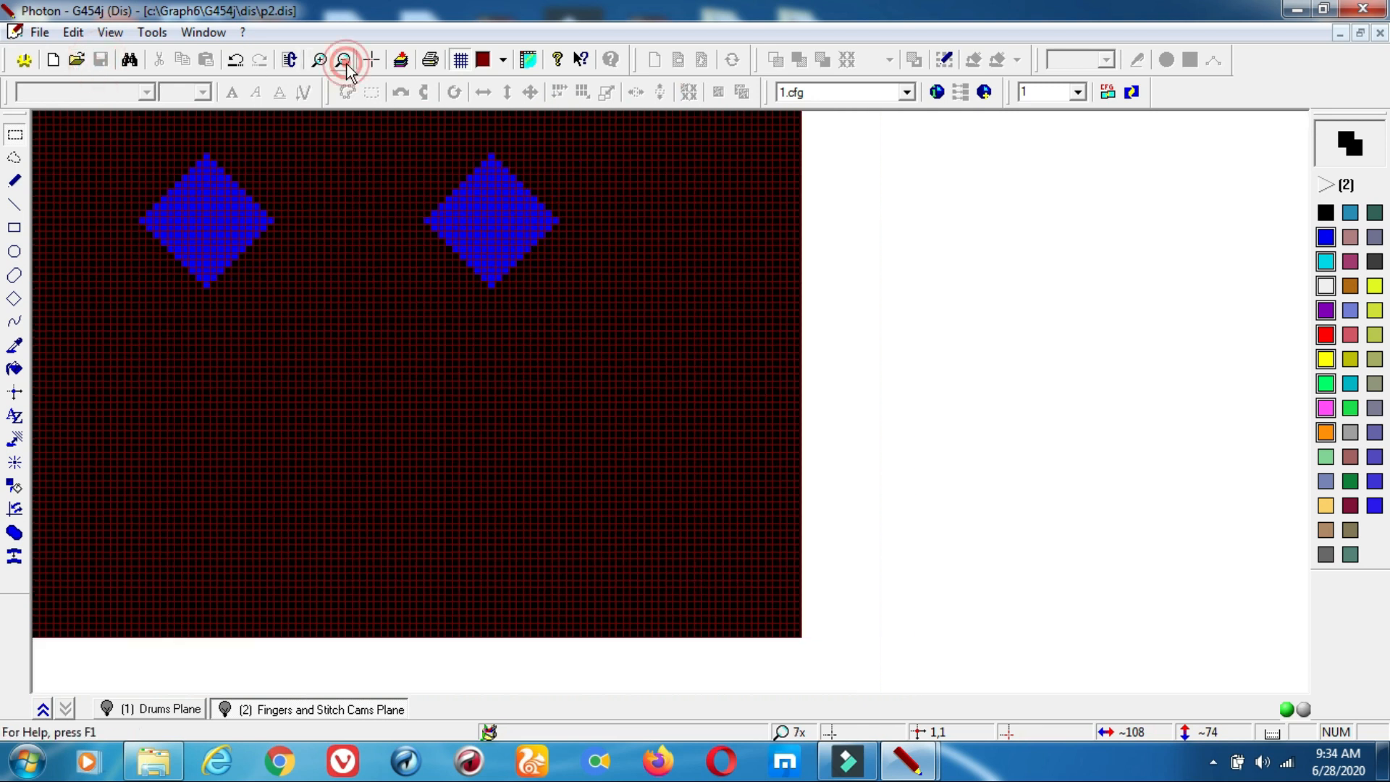
{"action": "left_click", "coordinate": [343, 61]}
{"action": "left_click", "coordinate": [318, 64]}
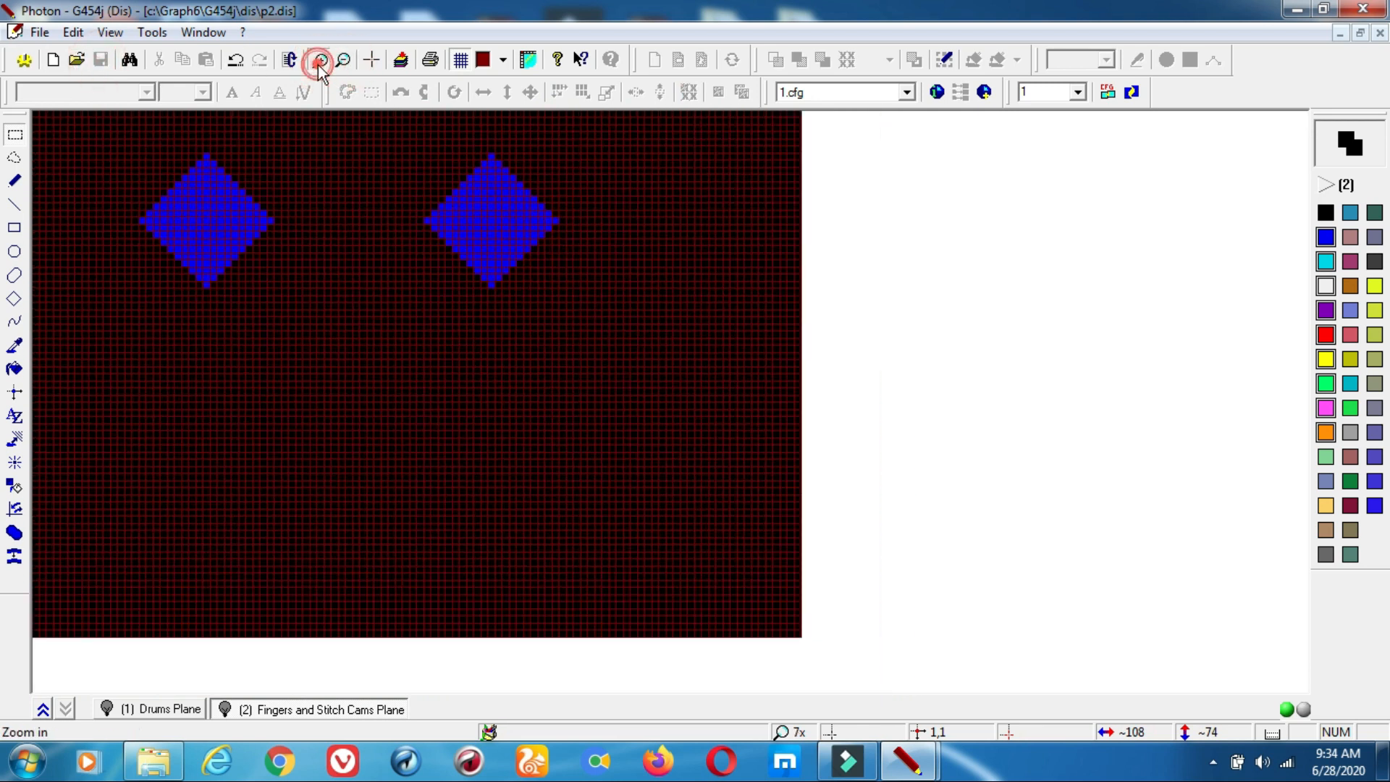
{"action": "left_click", "coordinate": [319, 64]}
{"action": "left_click", "coordinate": [319, 64]}
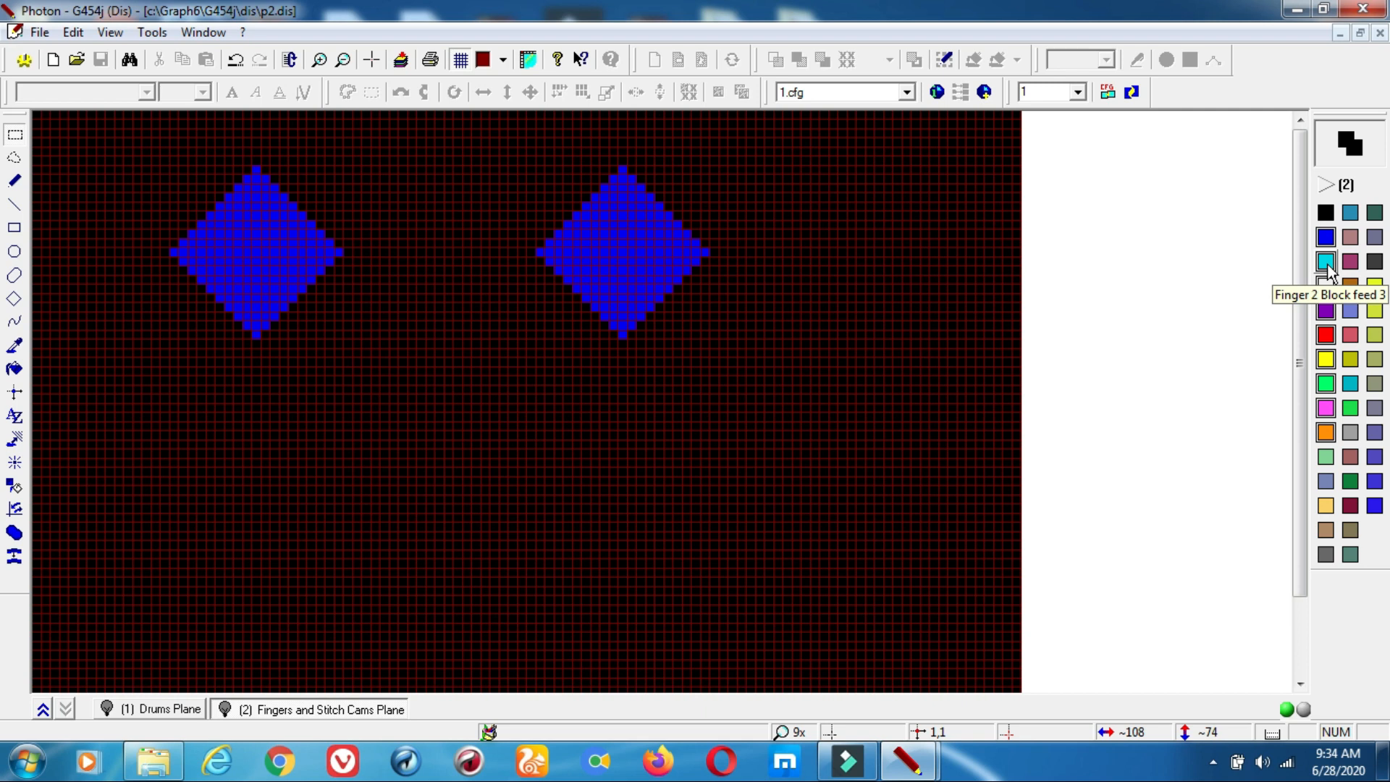
{"action": "left_click", "coordinate": [1327, 311]}
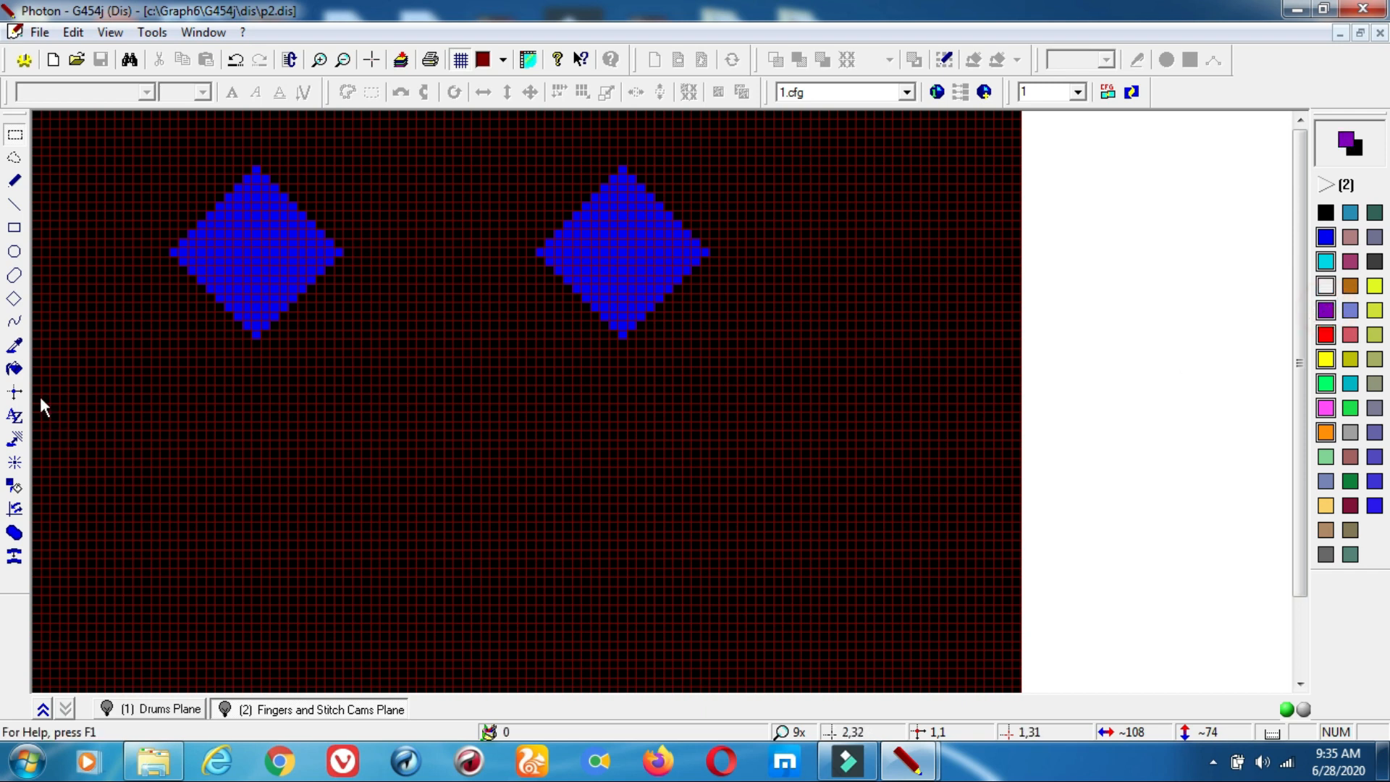
{"action": "left_click", "coordinate": [16, 369]}
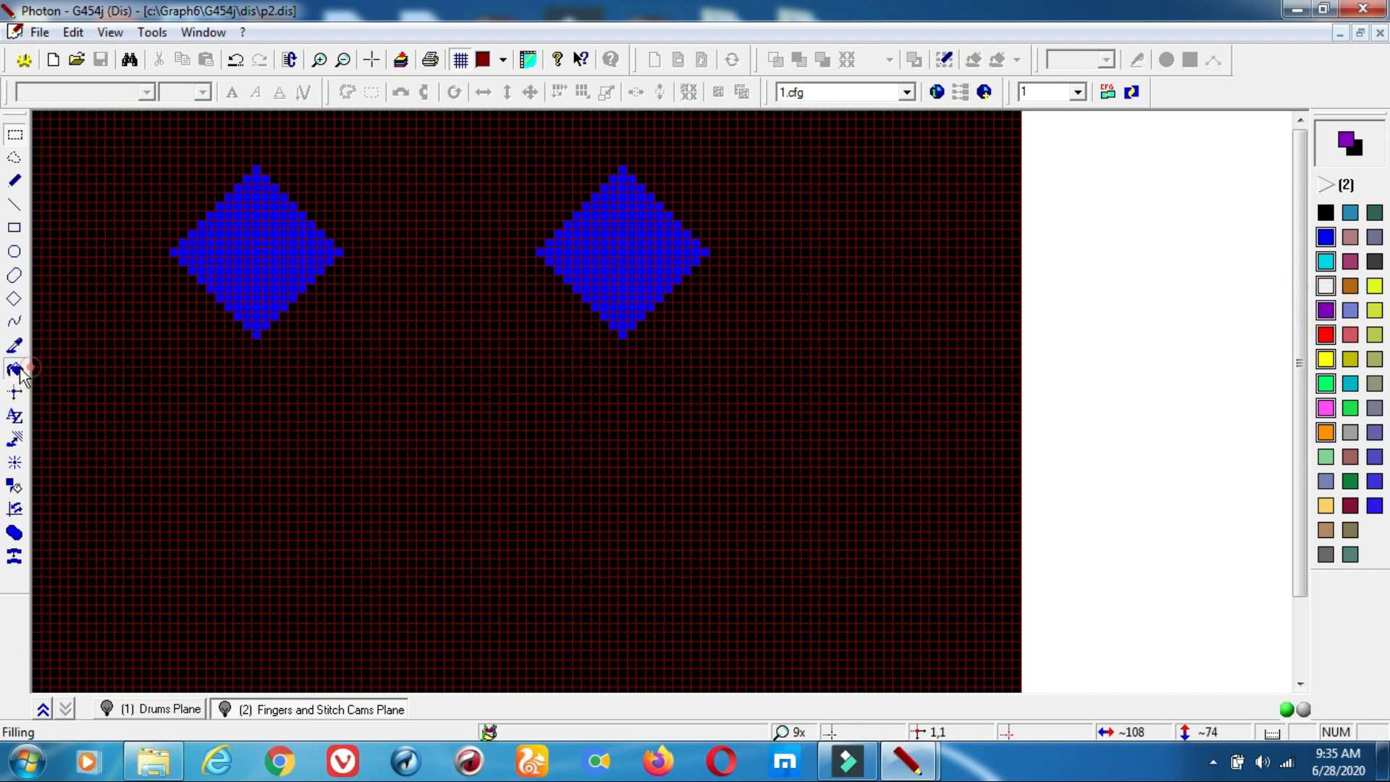
{"action": "left_click", "coordinate": [297, 250]}
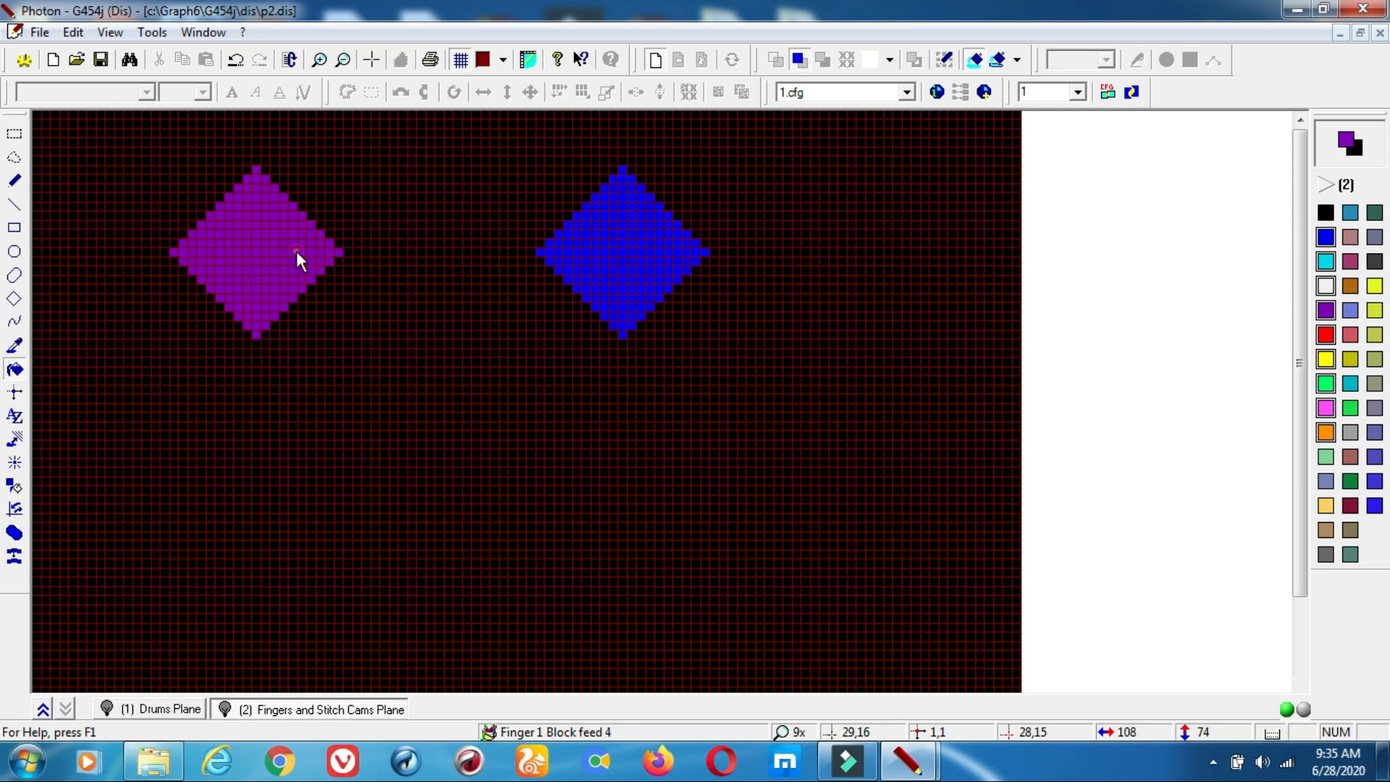
{"action": "left_click", "coordinate": [659, 269]}
{"action": "left_click", "coordinate": [101, 59]}
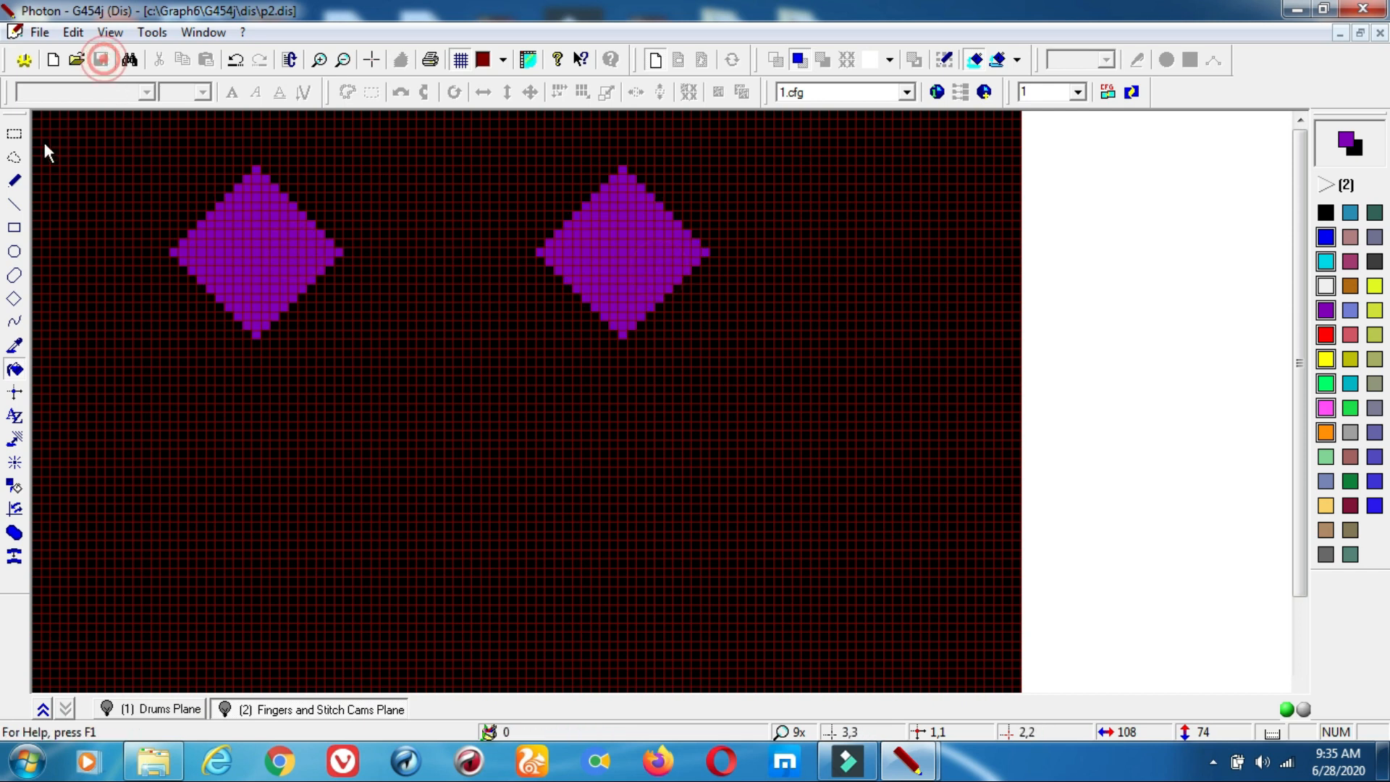
- Draw a short horizontal purple pencil line just above and to the left of the first diamond, and save the pattern
{"action": "left_click", "coordinate": [14, 181]}
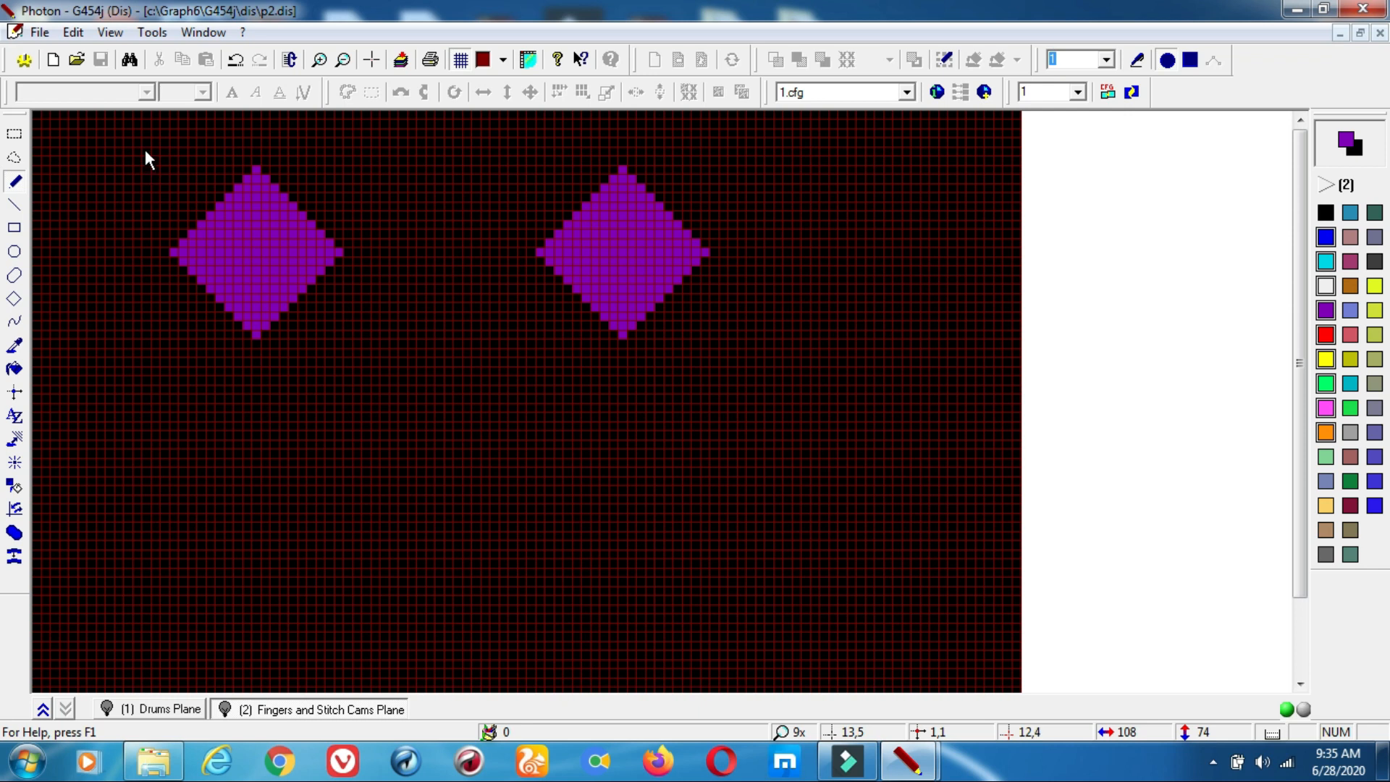
{"action": "left_click_drag", "start_coordinate": [144, 151], "coordinate": [204, 151]}
{"action": "left_click", "coordinate": [101, 60]}
{"action": "left_click", "coordinate": [103, 60]}
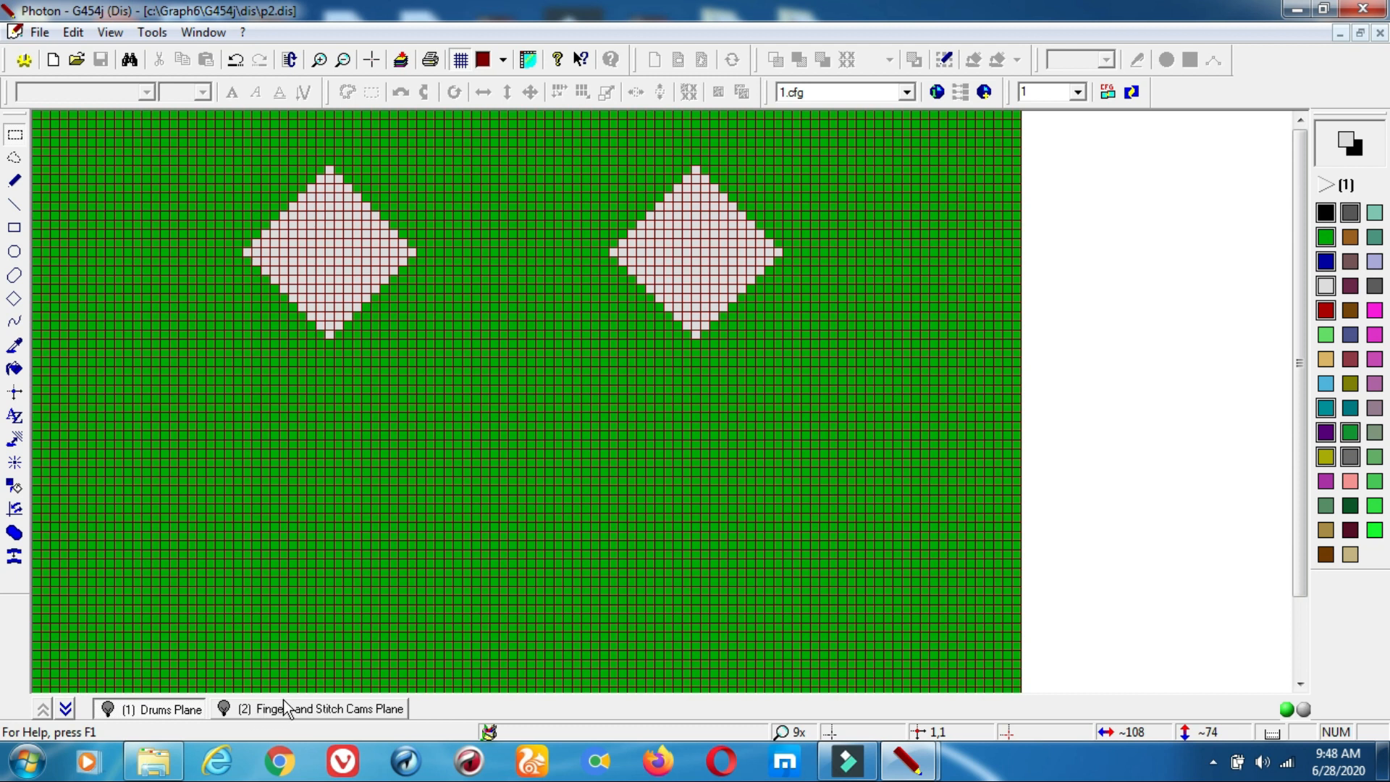
- Select the entire design on the Drums Plane to check its width and height
{"action": "key", "text": "ctrl+a"}
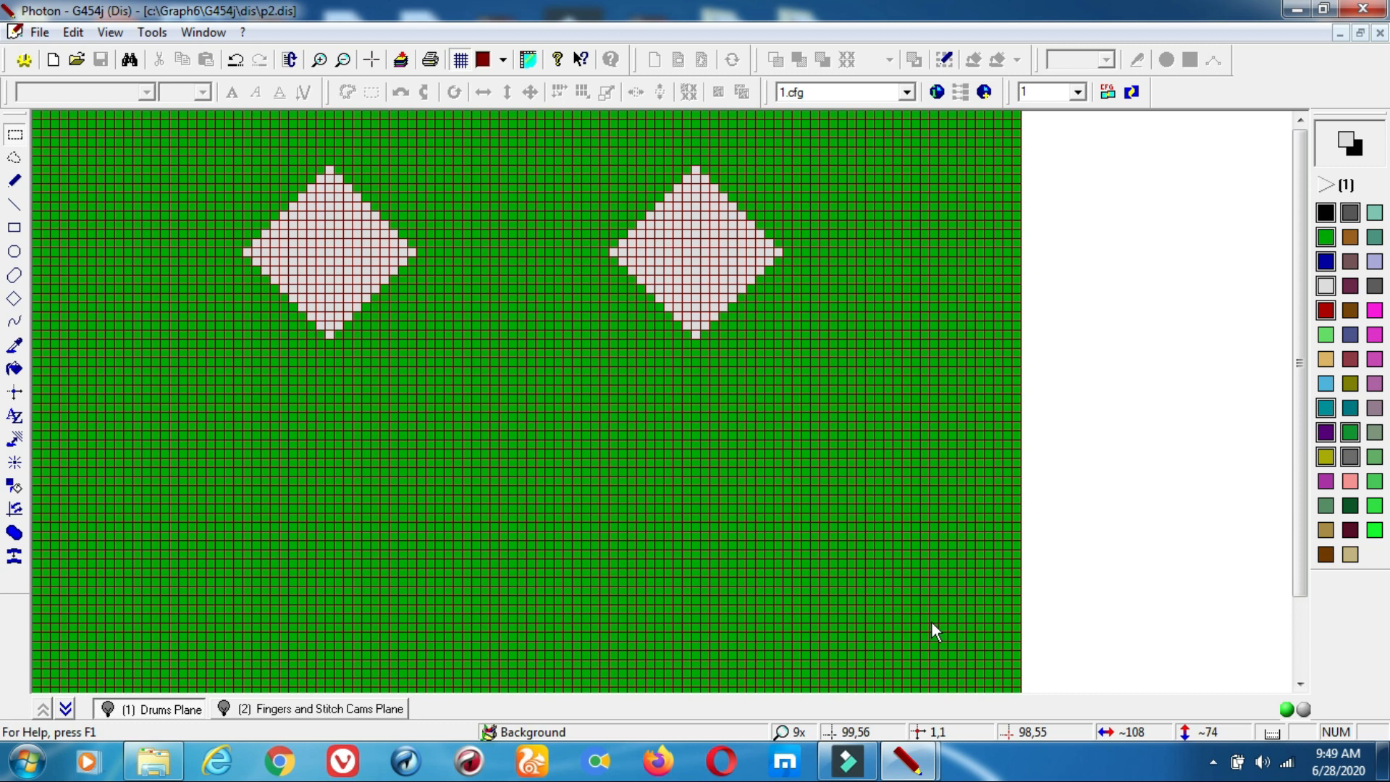
{"action": "key", "text": "ctrl+a"}
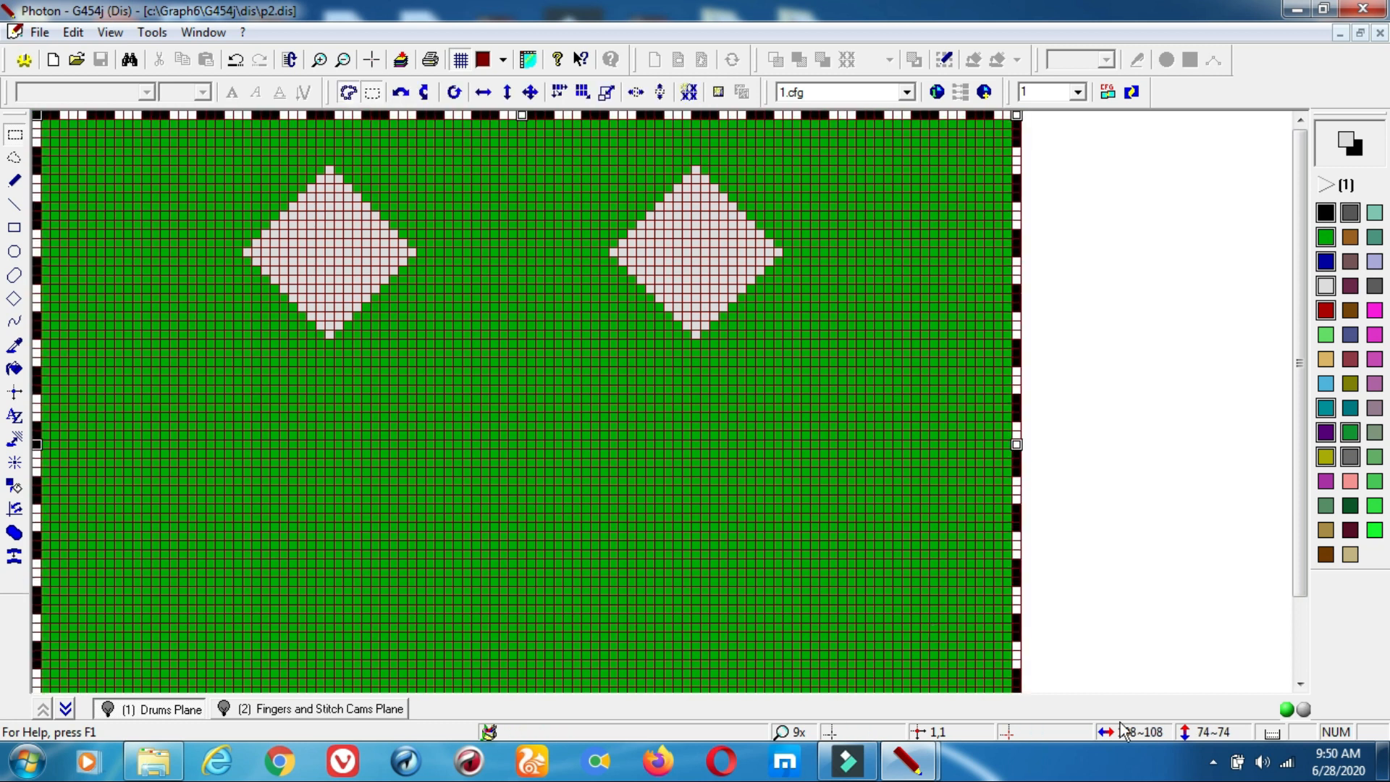
{"action": "left_click", "coordinate": [836, 507]}
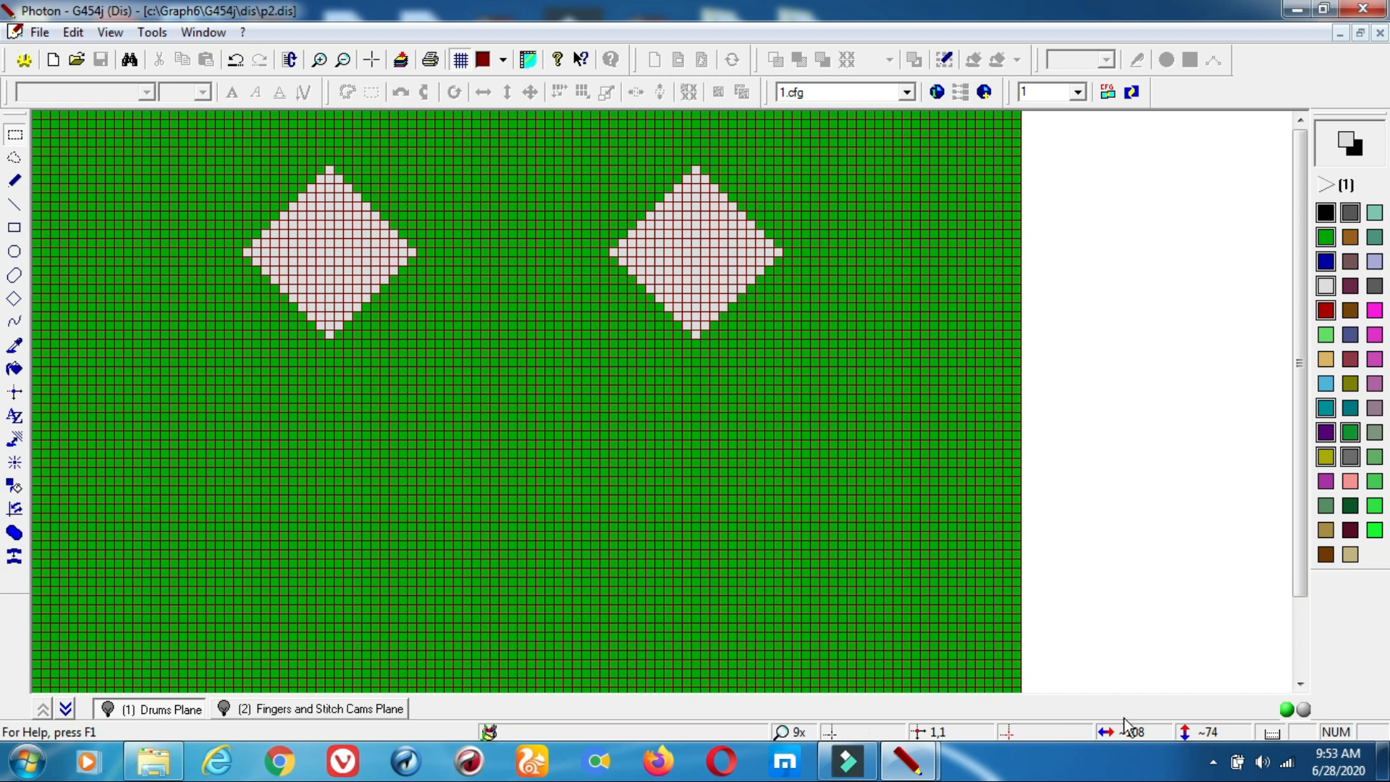
{"action": "key", "text": "ctrl+a"}
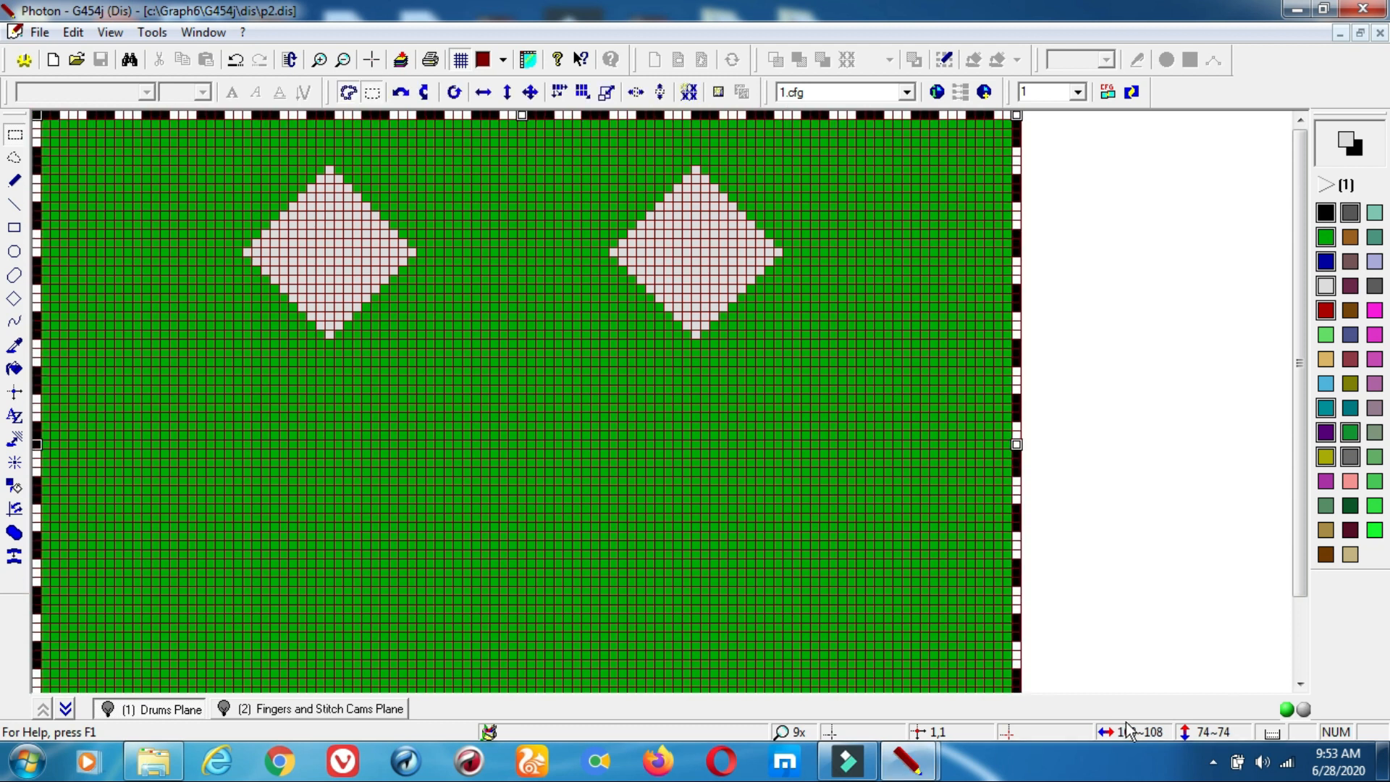